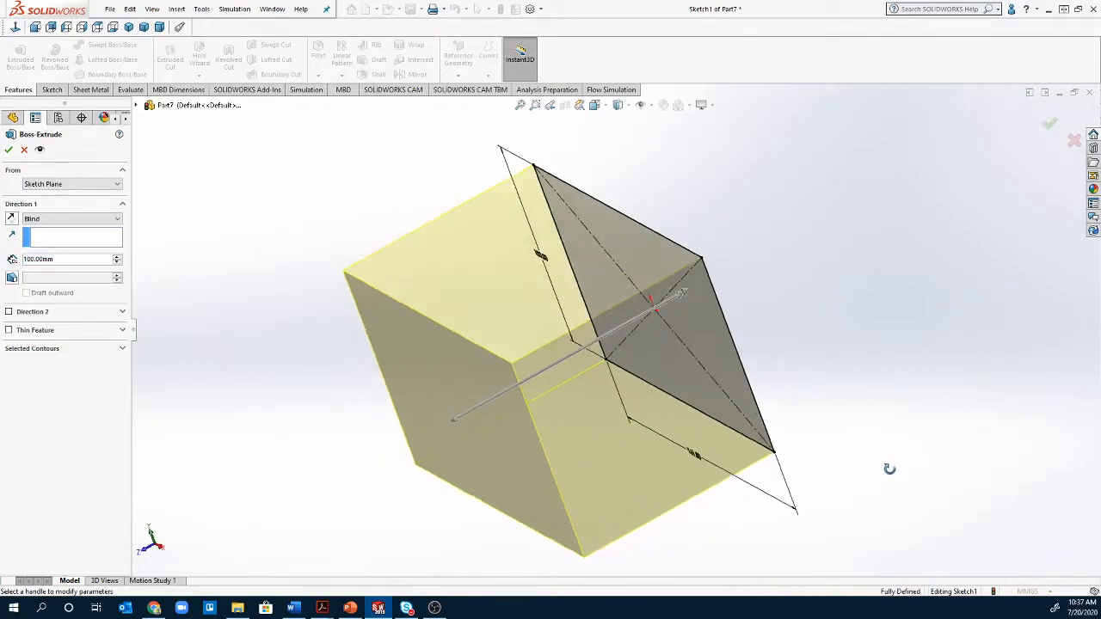
- Drag the extrude handles so the rectangle extrudes 100 mm forward and 1 mm behind the sketch plane
{"action": "mouse_move", "coordinate": [697, 305]}
{"action": "left_mouse_down"}
{"action": "mouse_move", "coordinate": [722, 292]}
{"action": "mouse_move", "coordinate": [848, 300]}
{"action": "left_mouse_up"}
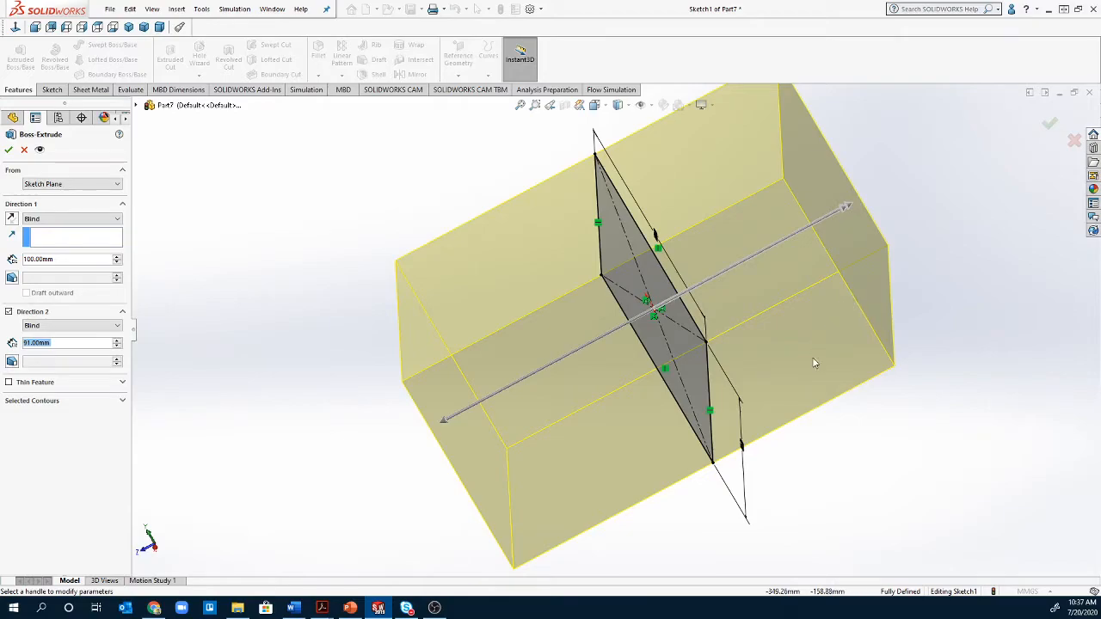
{"action": "left_click_drag", "start_coordinate": [862, 215], "coordinate": [651, 307]}
{"action": "mouse_move", "coordinate": [493, 474]}
{"action": "middle_mouse_down"}
{"action": "mouse_move", "coordinate": [501, 450]}
{"action": "mouse_move", "coordinate": [608, 434]}
{"action": "middle_mouse_up"}
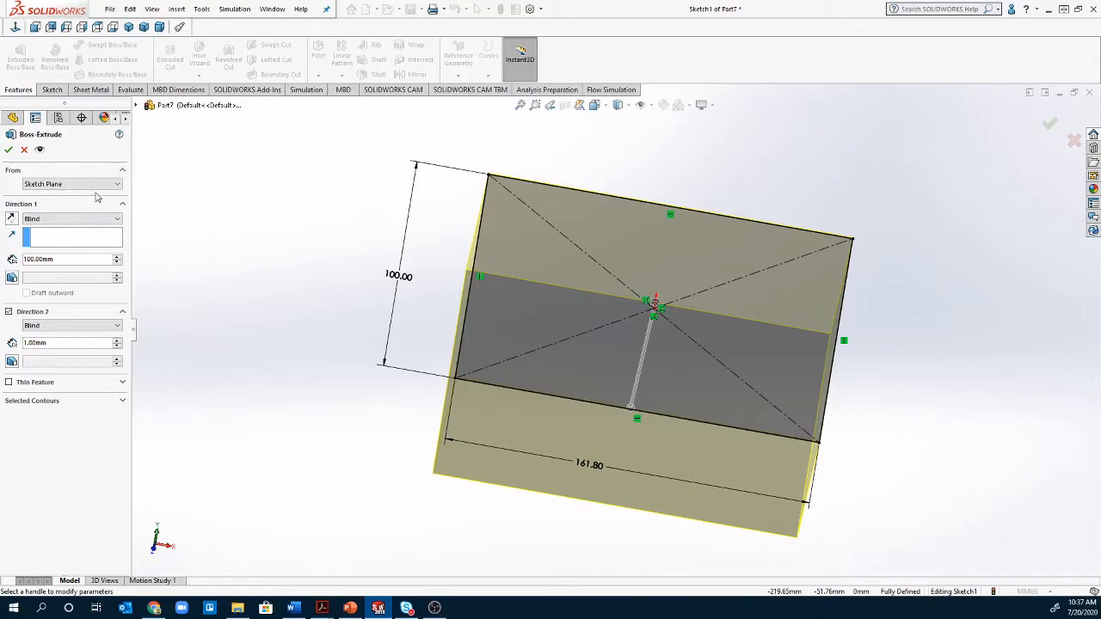
{"action": "left_click", "coordinate": [97, 187]}
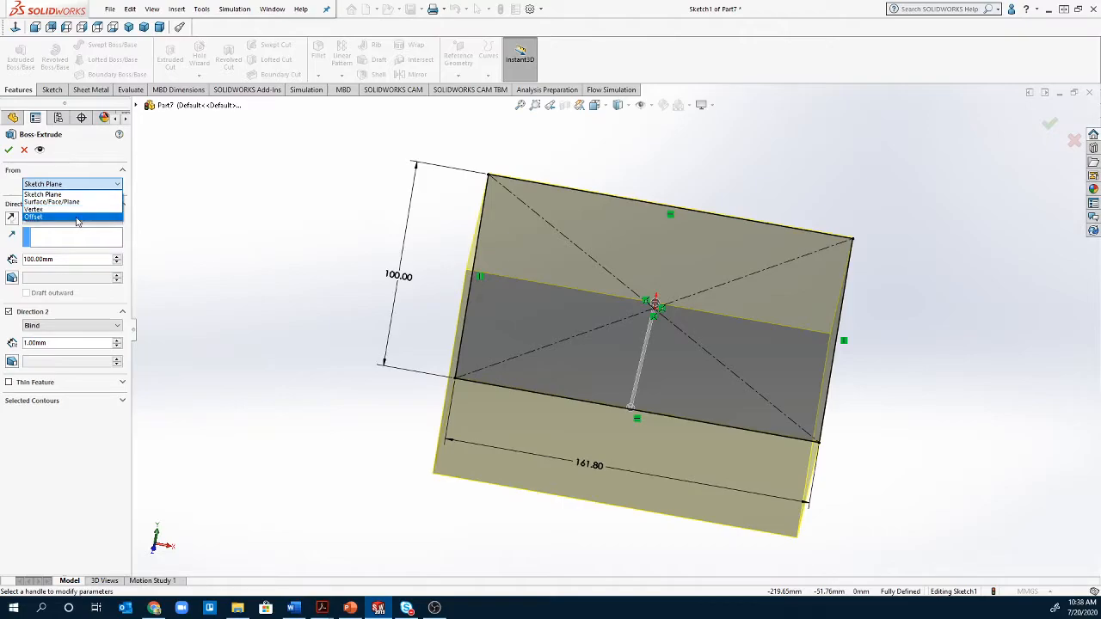
{"action": "left_click", "coordinate": [83, 217]}
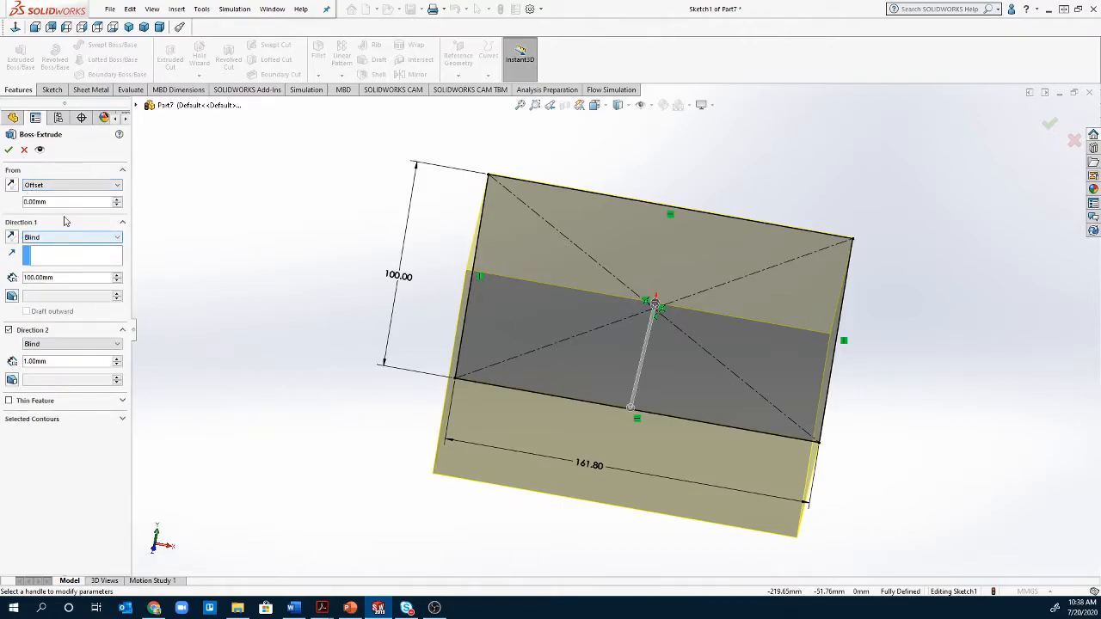
{"action": "left_click", "coordinate": [75, 204]}
{"action": "double_click", "coordinate": [66, 204]}
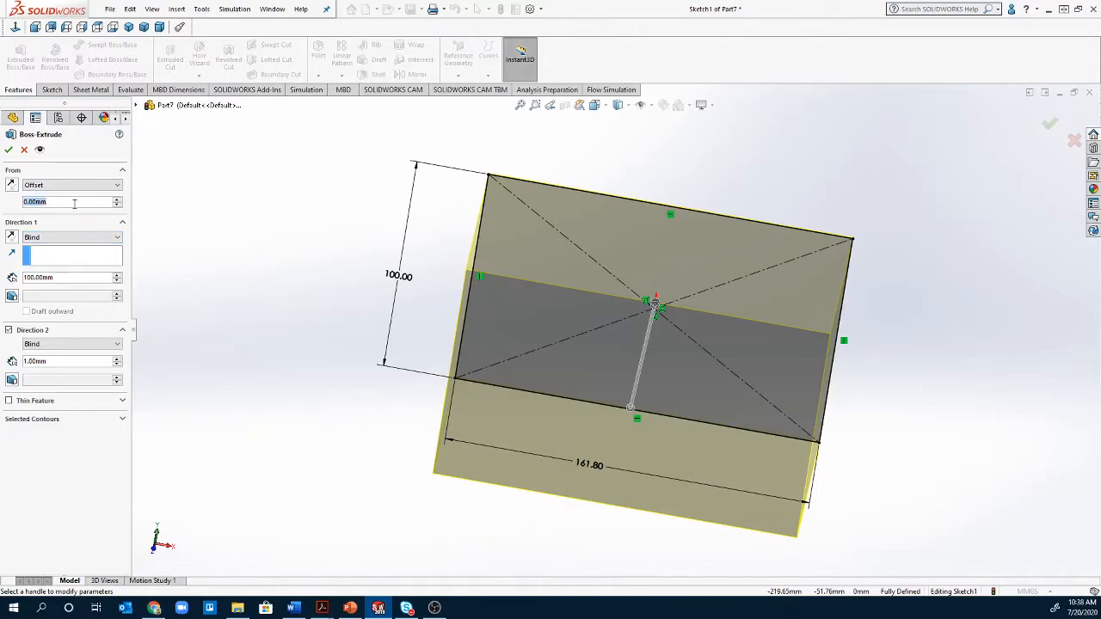
{"action": "type", "text": "15"}
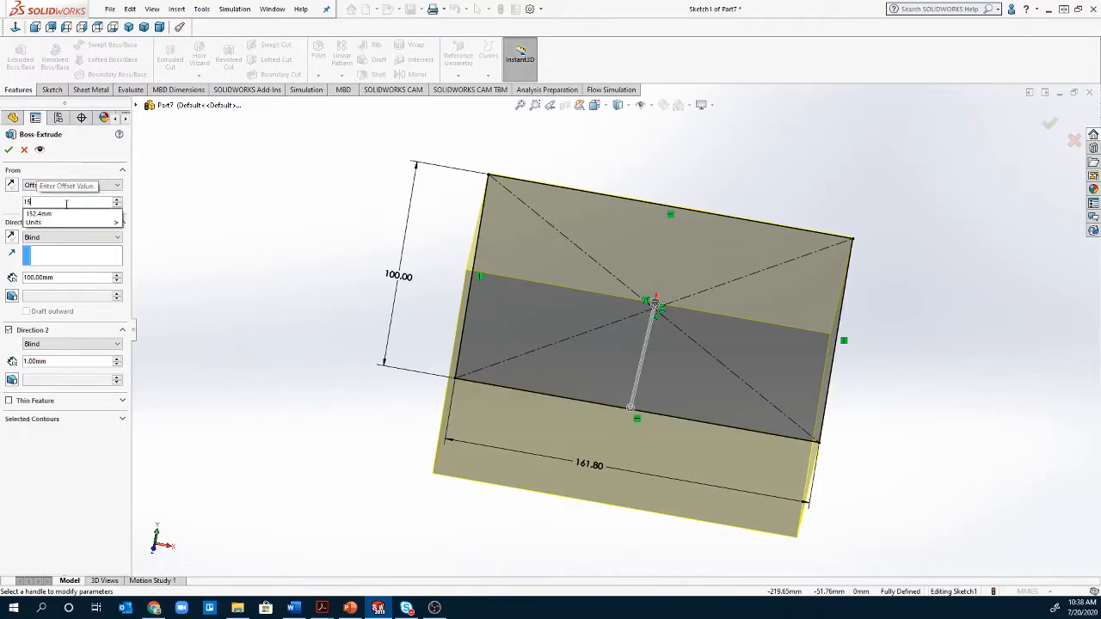
{"action": "key", "text": "Return"}
{"action": "middle_click_drag", "start_coordinate": [789, 355], "coordinate": [634, 362]}
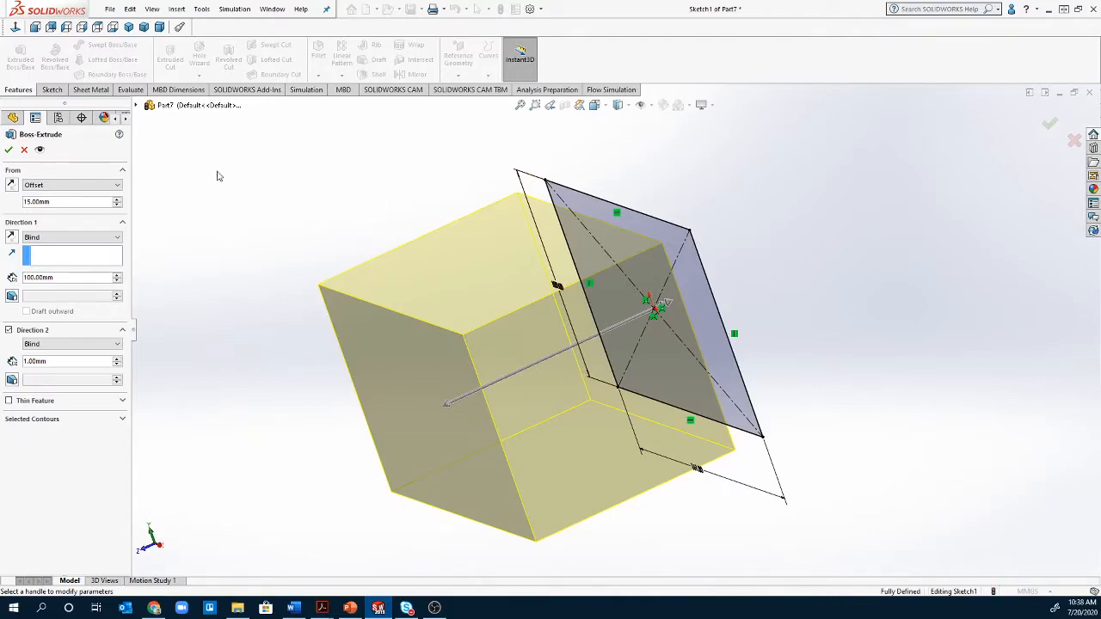
{"action": "left_click", "coordinate": [11, 189]}
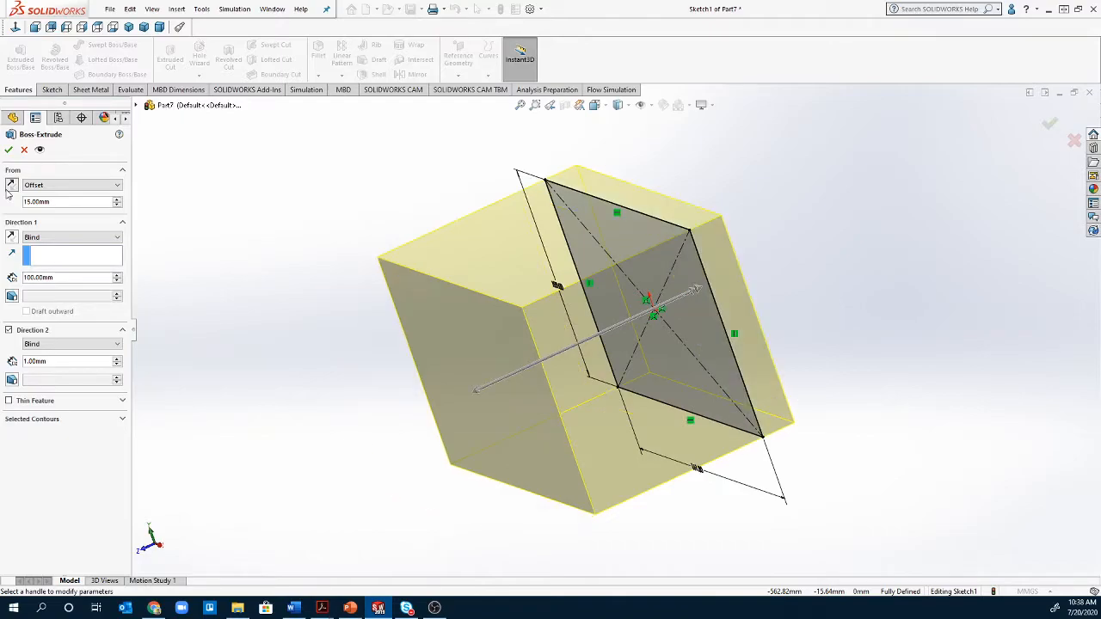
{"action": "left_click", "coordinate": [10, 188]}
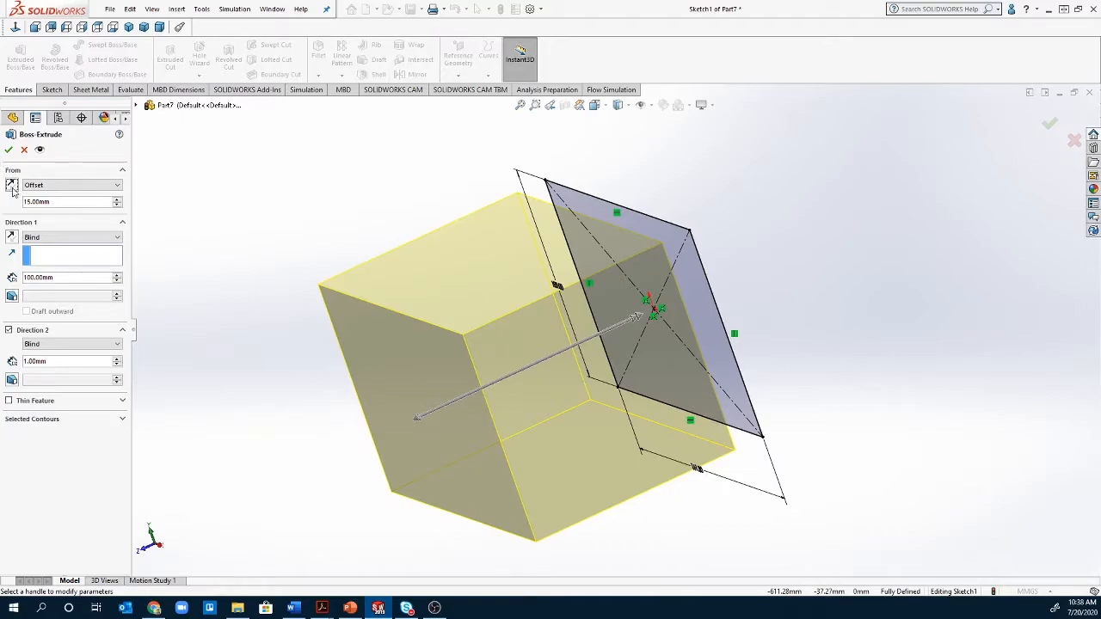
{"action": "left_click", "coordinate": [76, 185]}
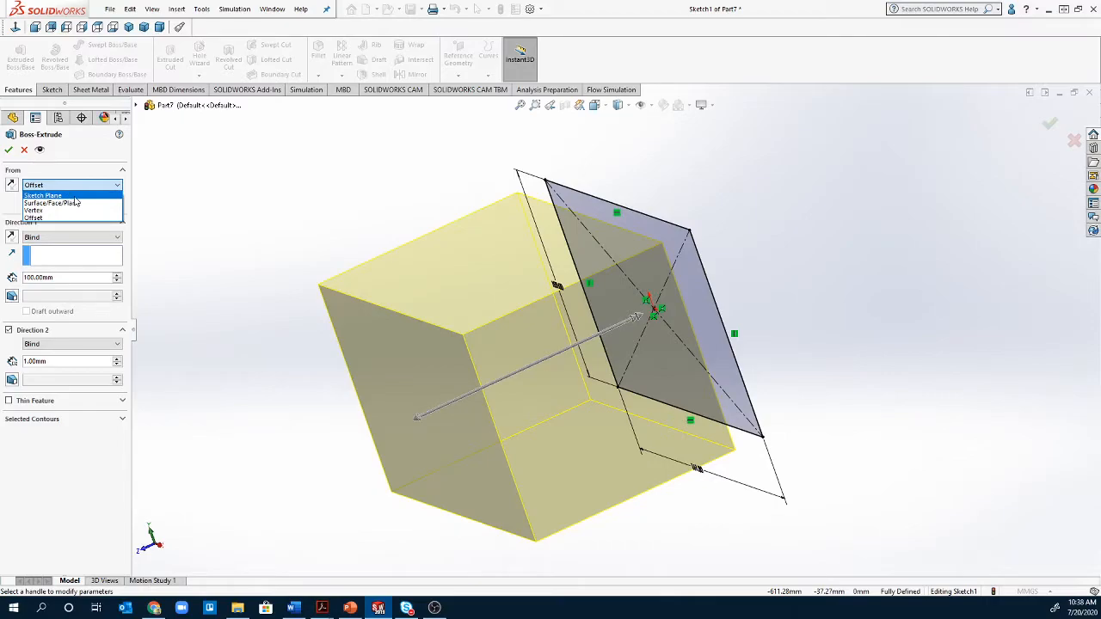
{"action": "left_click", "coordinate": [76, 196]}
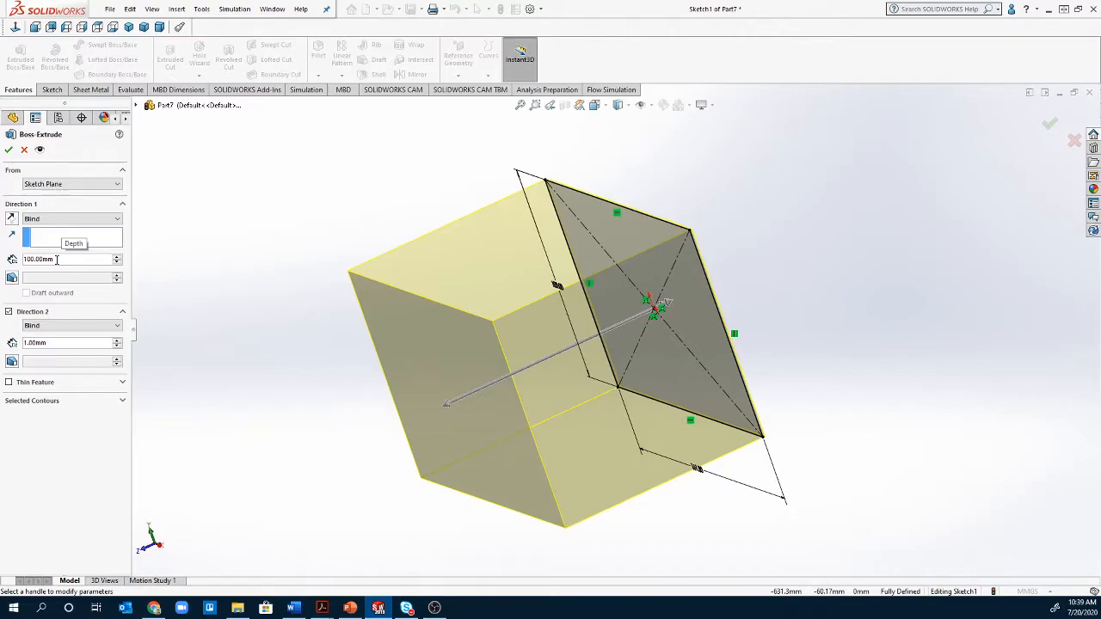
- Open the Direction 1 end-condition dropdown in Boss-Extrude
{"action": "left_click", "coordinate": [75, 220]}
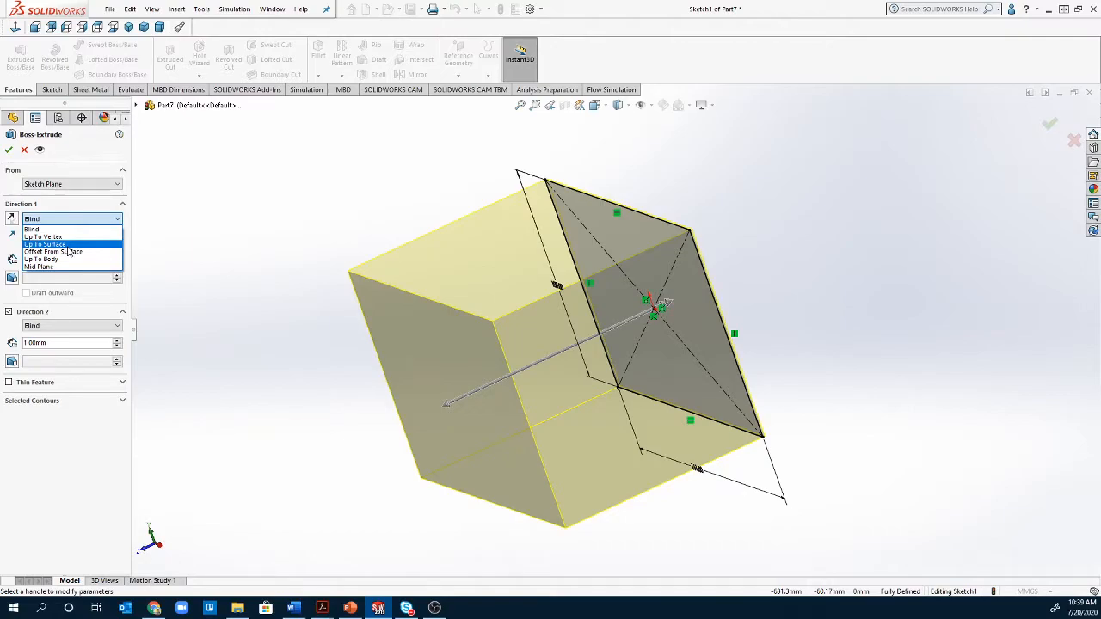
- Try Up To Surface and Up To Body for Direction 1, then settle on Mid Plane
{"action": "left_click", "coordinate": [67, 245]}
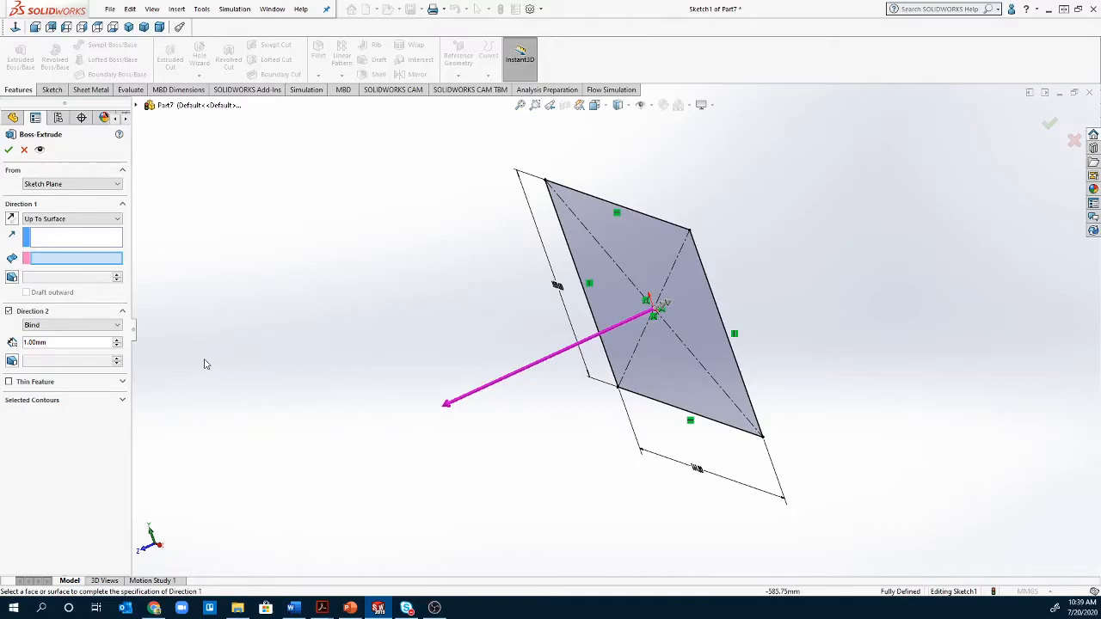
{"action": "left_click", "coordinate": [76, 220]}
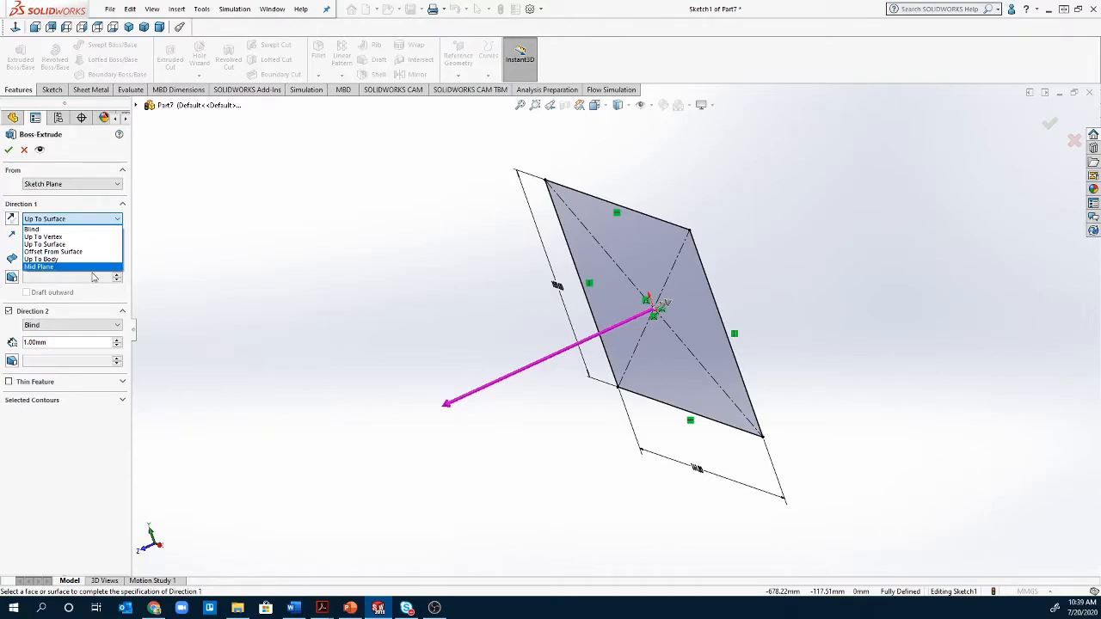
{"action": "left_click", "coordinate": [95, 260]}
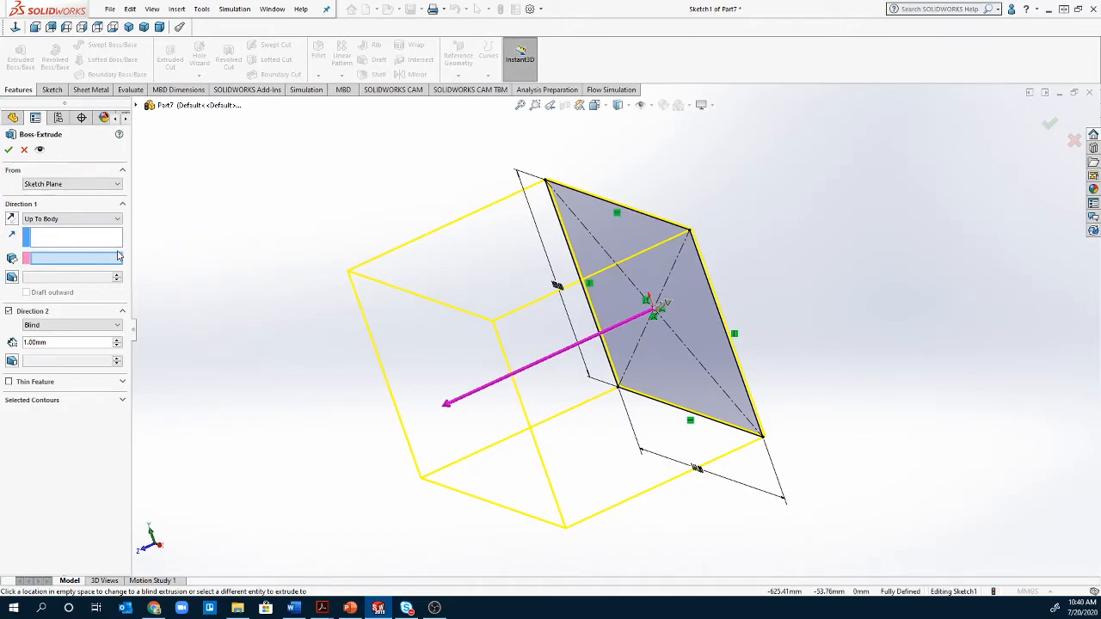
{"action": "left_click", "coordinate": [115, 220]}
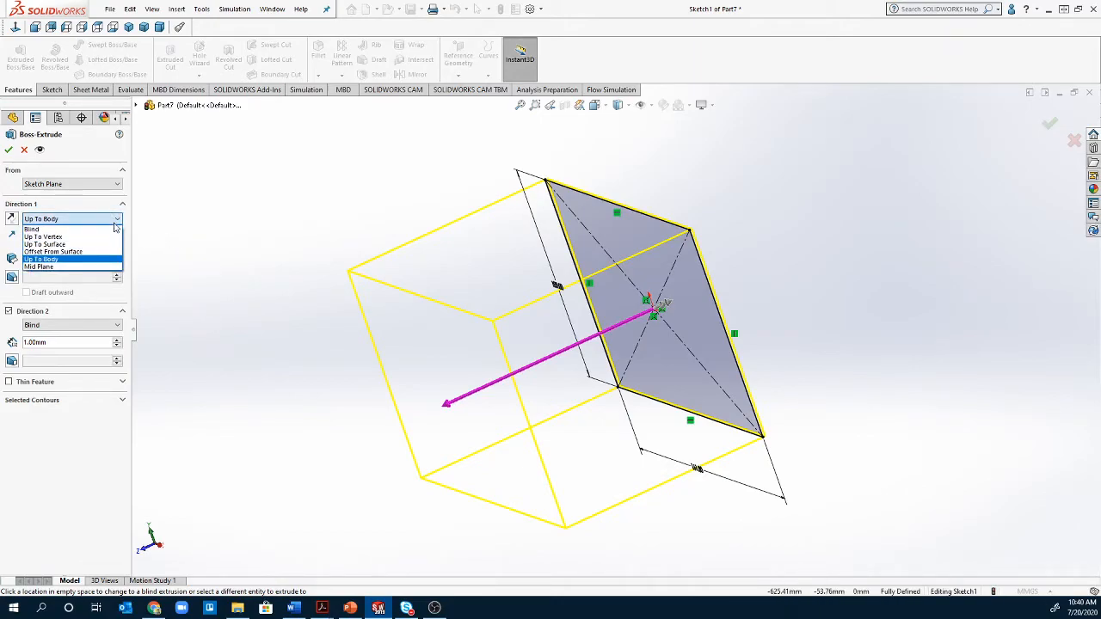
{"action": "left_click", "coordinate": [75, 267]}
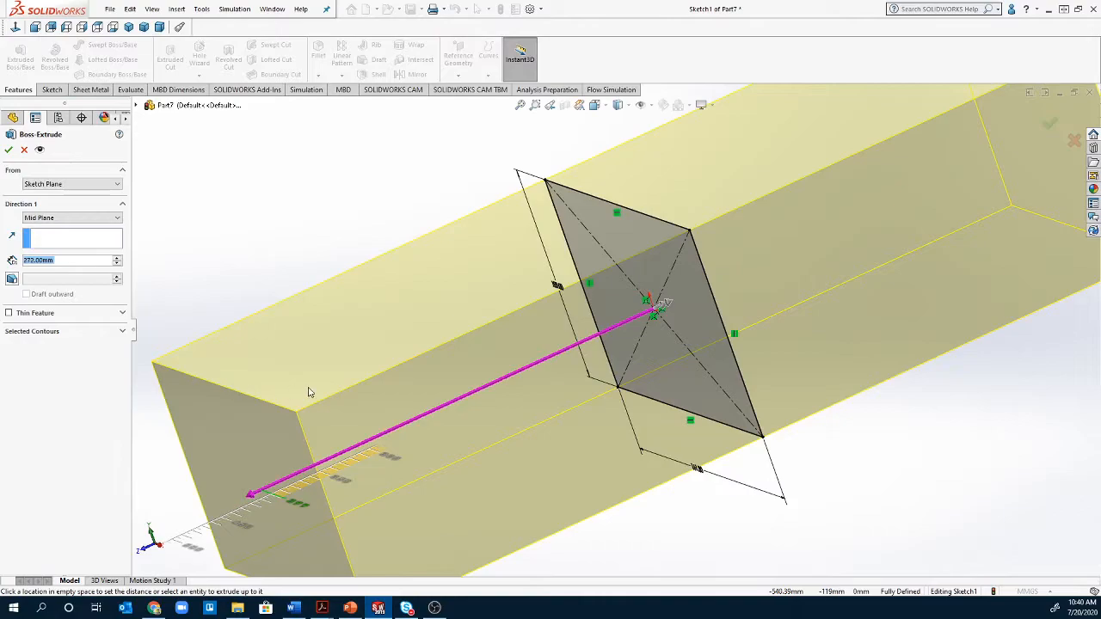
- Change the Mid Plane extrusion depth from about 81 mm to 40 mm
{"action": "left_click", "coordinate": [568, 348]}
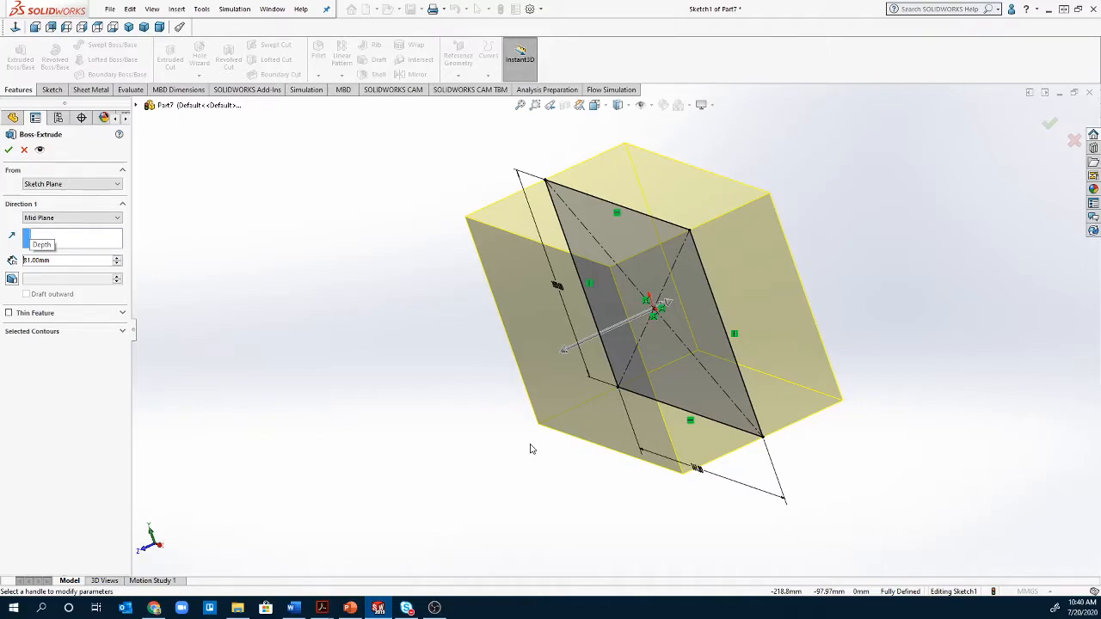
{"action": "double_click", "coordinate": [80, 259]}
{"action": "key", "text": "Return"}
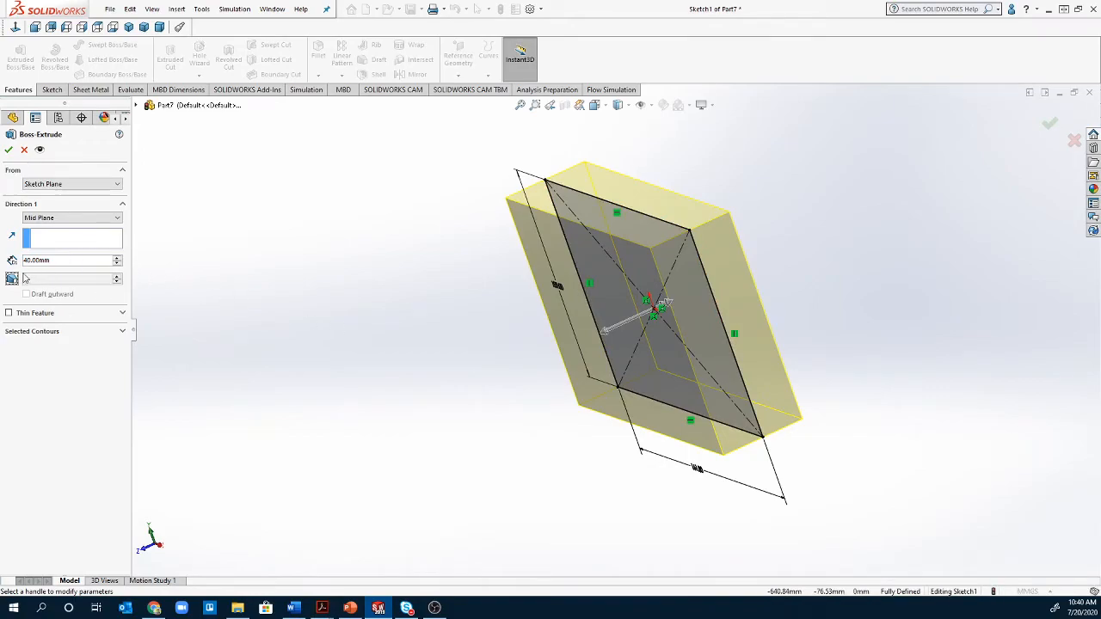
- Switch Direction 1 to Blind and briefly toggle Direction 2 on and off
{"action": "left_click", "coordinate": [52, 218]}
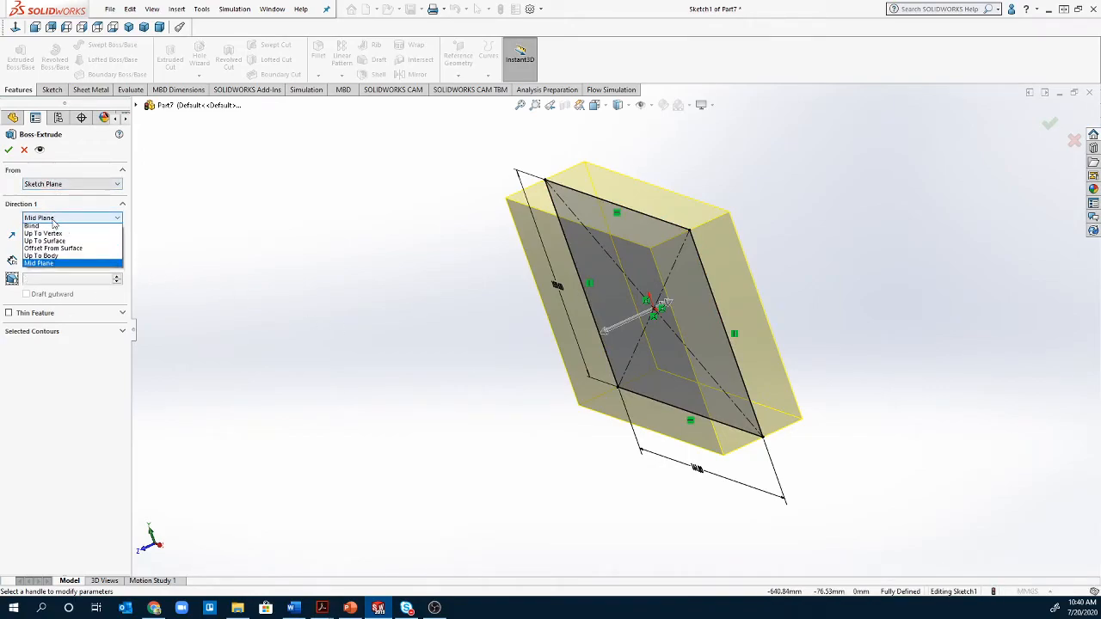
{"action": "left_click", "coordinate": [45, 229]}
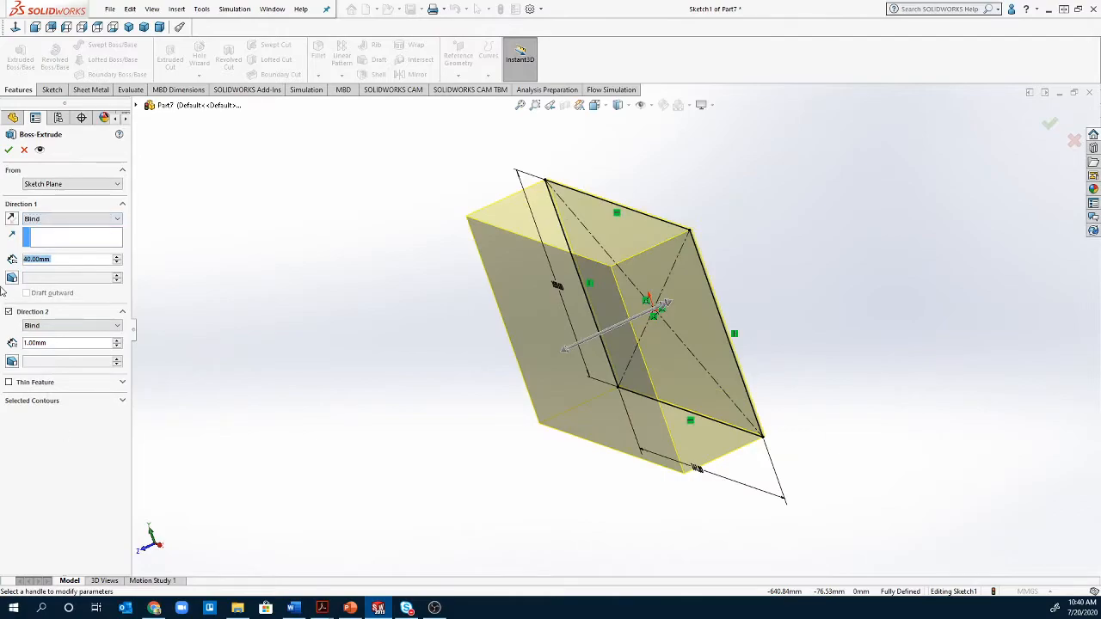
{"action": "left_click", "coordinate": [9, 313]}
{"action": "left_click", "coordinate": [9, 312]}
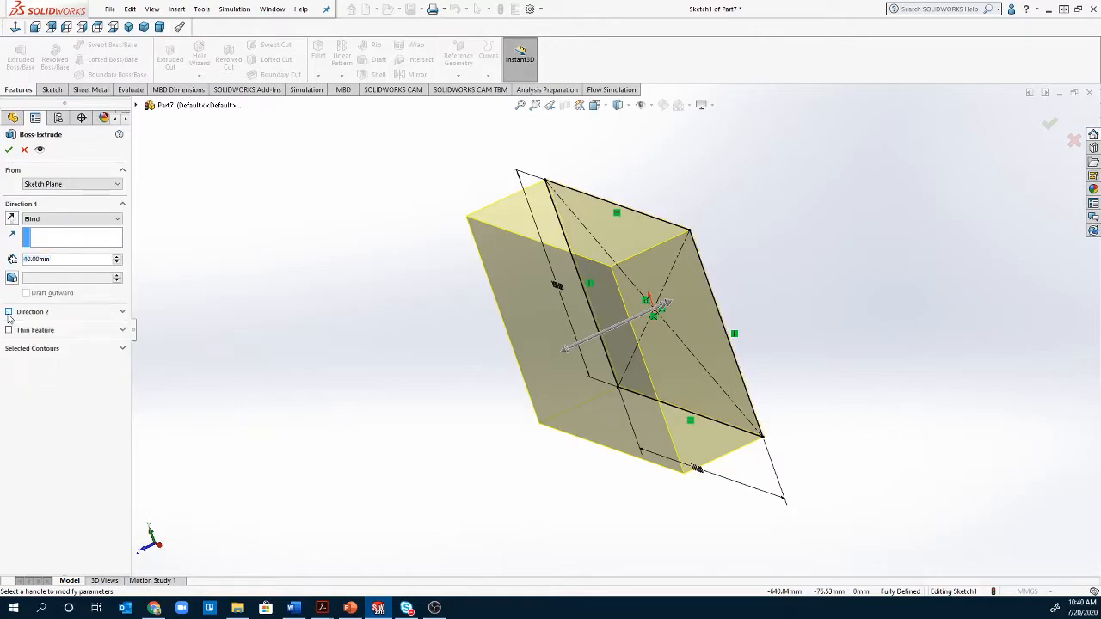
{"action": "middle_click_drag", "start_coordinate": [187, 376], "coordinate": [530, 511]}
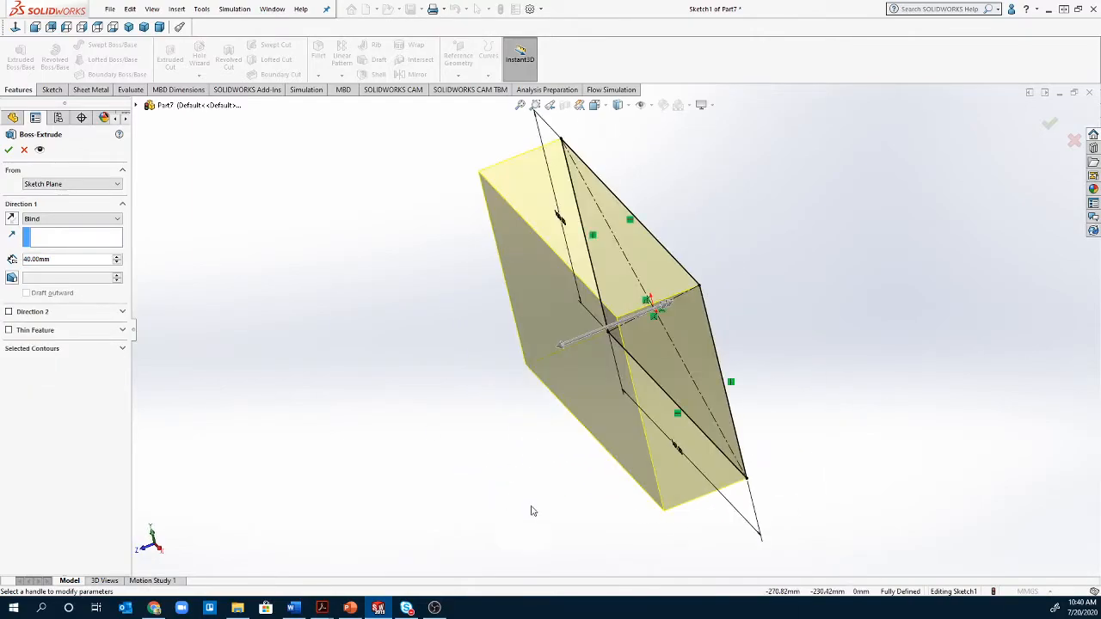
- Test Direction 2 at 100 mm, then turn Direction 2 off again
{"action": "left_click", "coordinate": [9, 311]}
{"action": "left_click", "coordinate": [75, 343]}
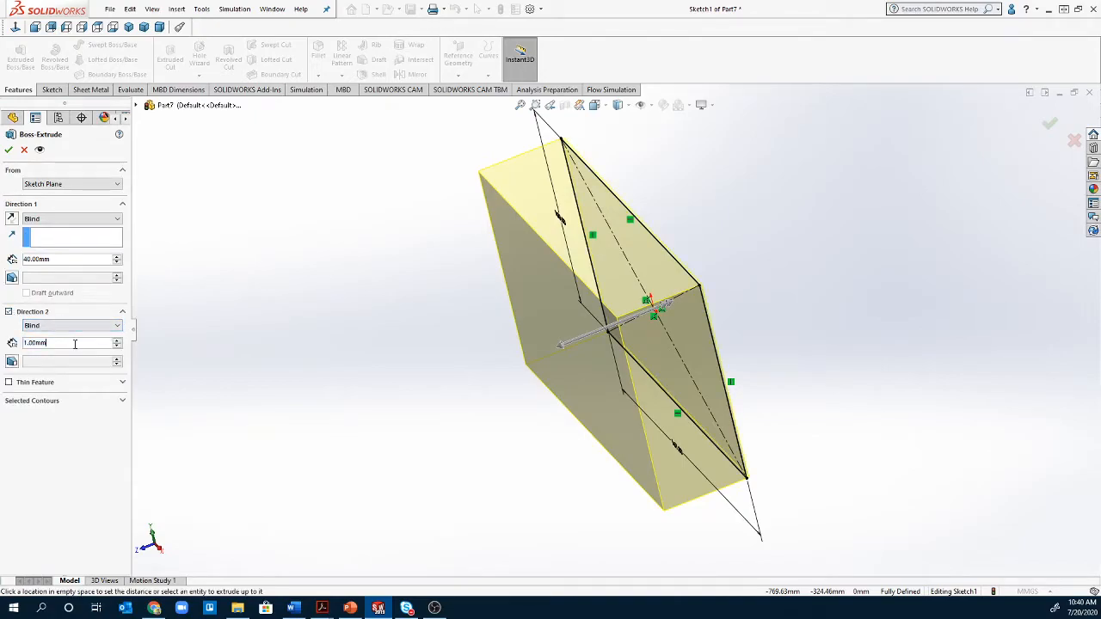
{"action": "double_click", "coordinate": [75, 343]}
{"action": "type", "text": "100"}
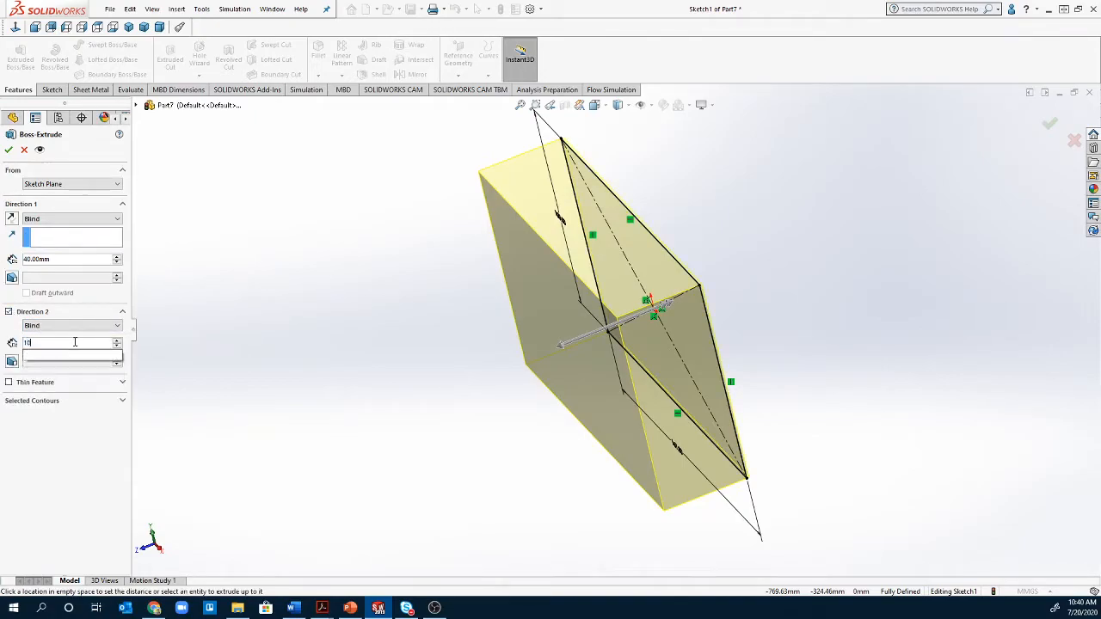
{"action": "key", "text": "Return"}
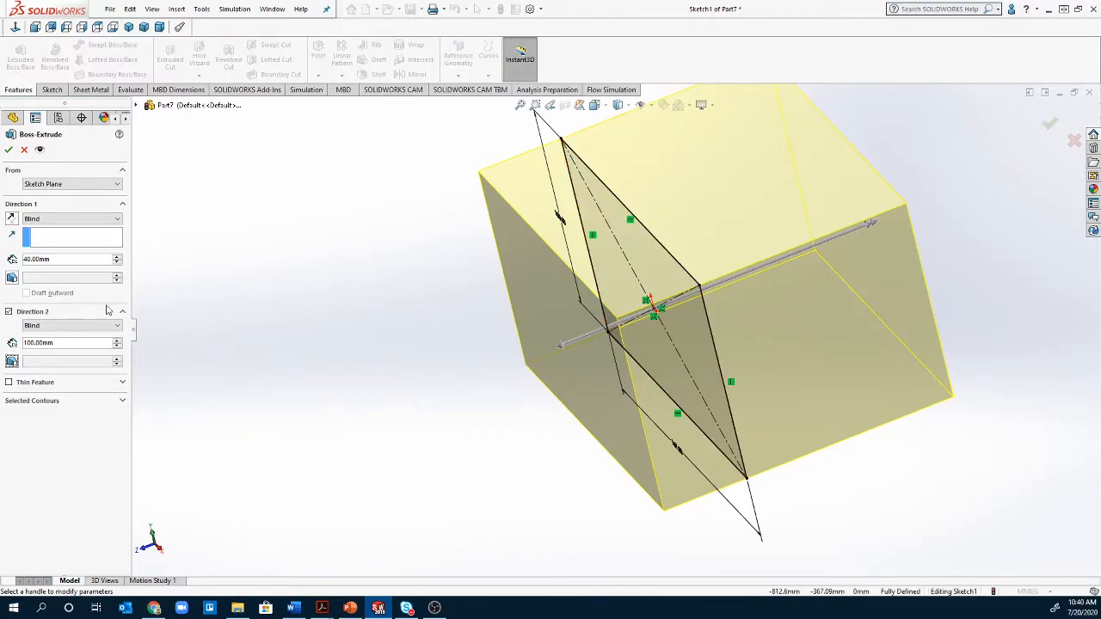
{"action": "left_click", "coordinate": [8, 311]}
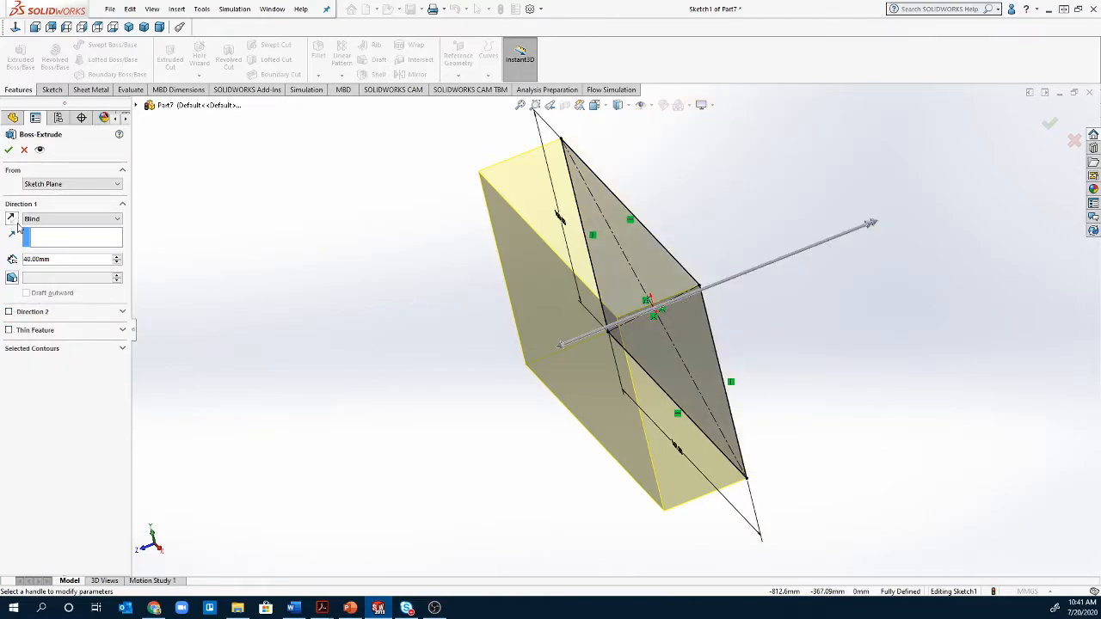
- Add a 30° draft taper to the extrusion and inspect the preview
{"action": "left_click", "coordinate": [12, 278]}
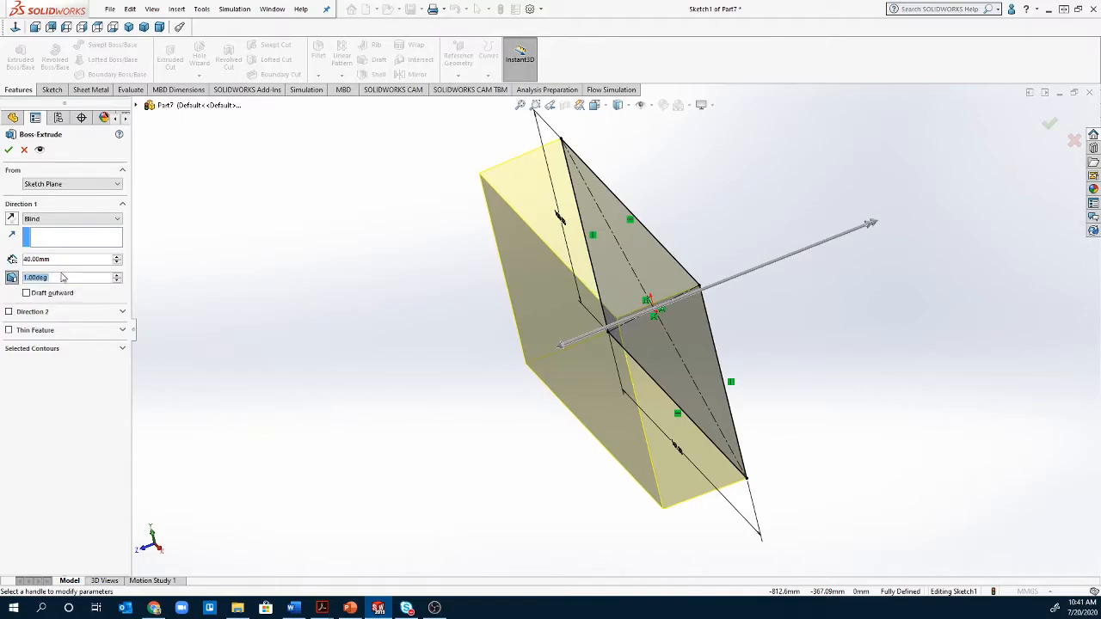
{"action": "middle_click_drag", "start_coordinate": [315, 401], "coordinate": [346, 290]}
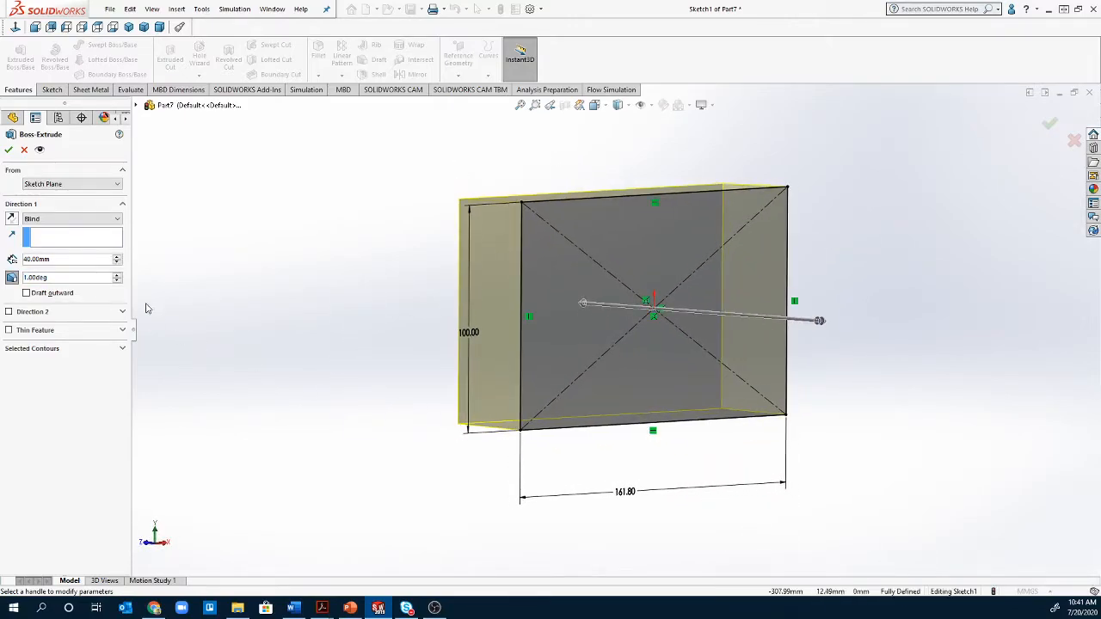
{"action": "left_click", "coordinate": [64, 280]}
{"action": "double_click", "coordinate": [63, 281]}
{"action": "type", "text": "3"}
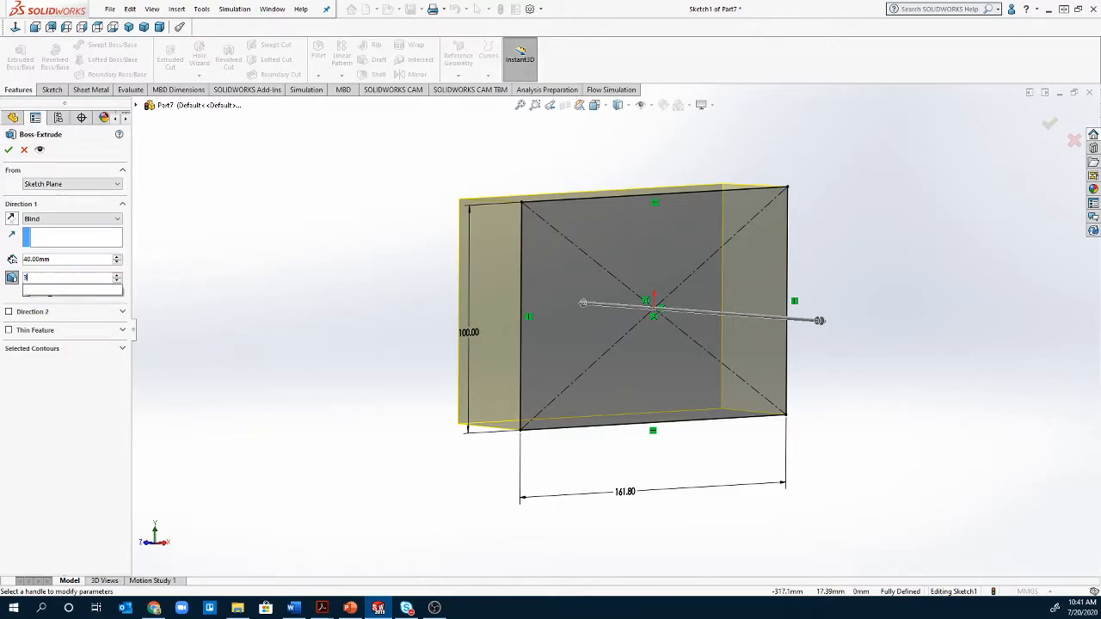
{"action": "type", "text": "0"}
{"action": "key", "text": "Tab"}
{"action": "middle_click_drag", "start_coordinate": [429, 395], "coordinate": [231, 307]}
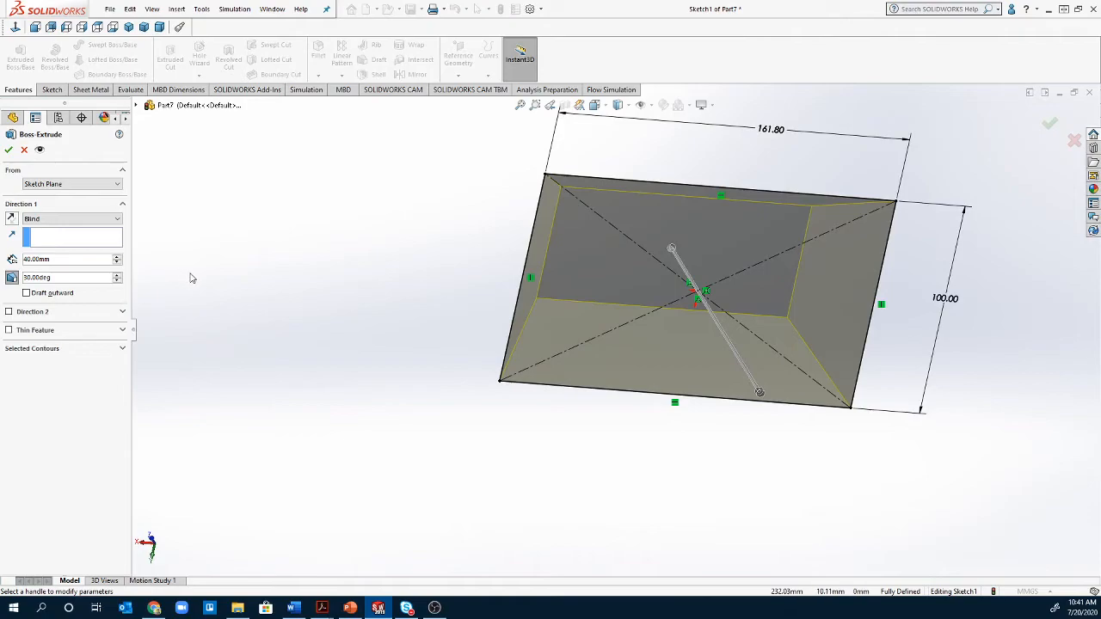
- Try Draft outward on the 30° taper, then switch it back off
{"action": "left_click", "coordinate": [36, 294]}
{"action": "middle_click_drag", "start_coordinate": [319, 436], "coordinate": [393, 352]}
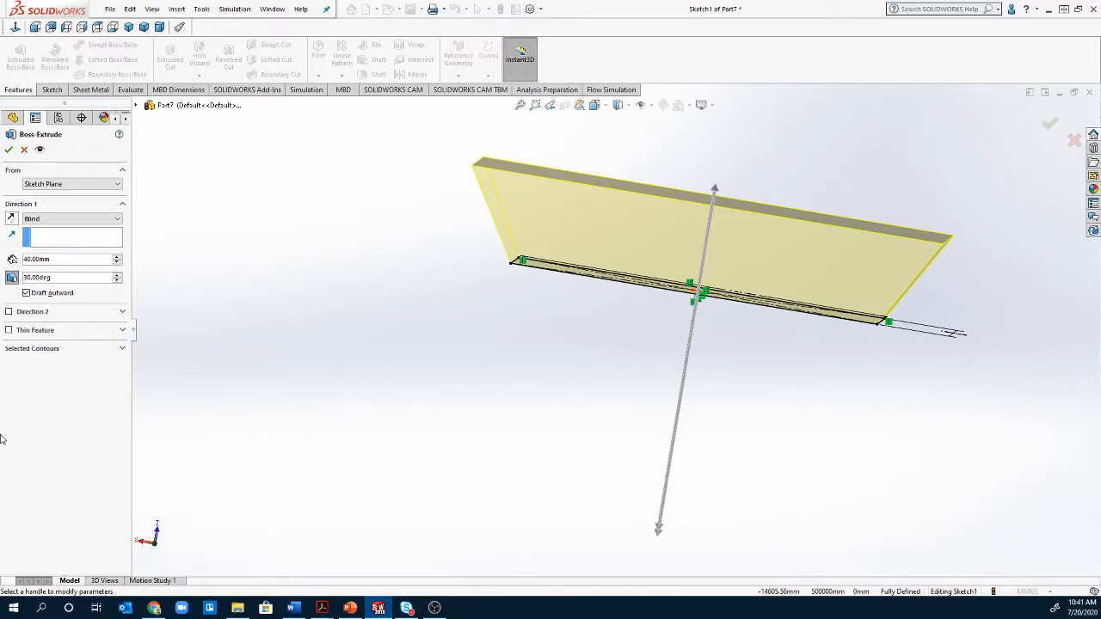
{"action": "left_click", "coordinate": [26, 293]}
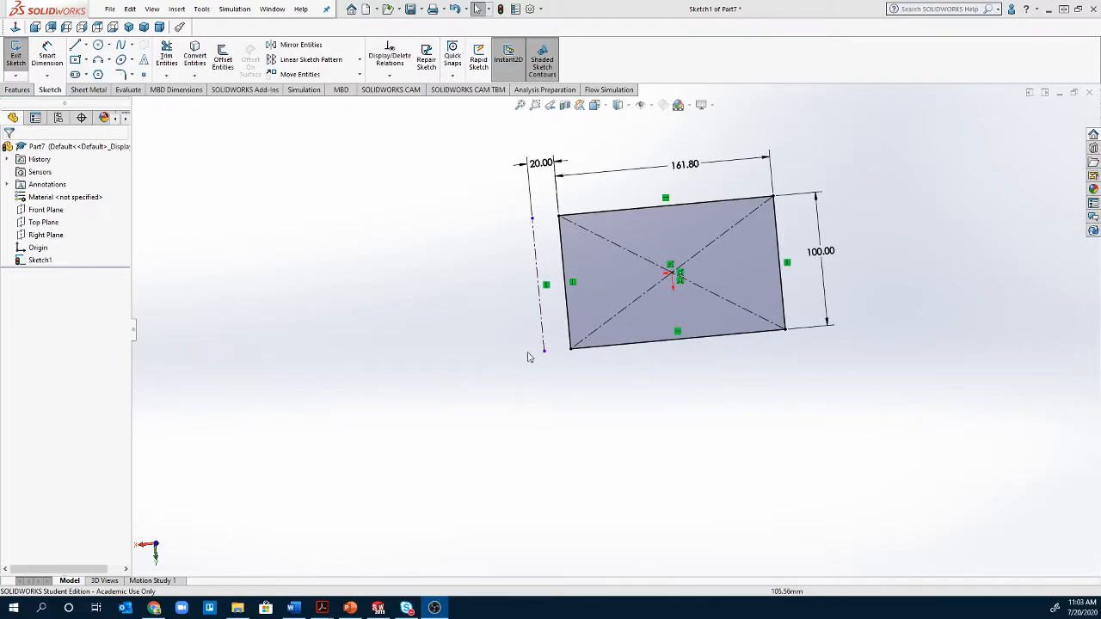
- Start a Revolved Boss/Base about the rectangle's right edge at 270°
{"action": "left_click", "coordinate": [14, 89]}
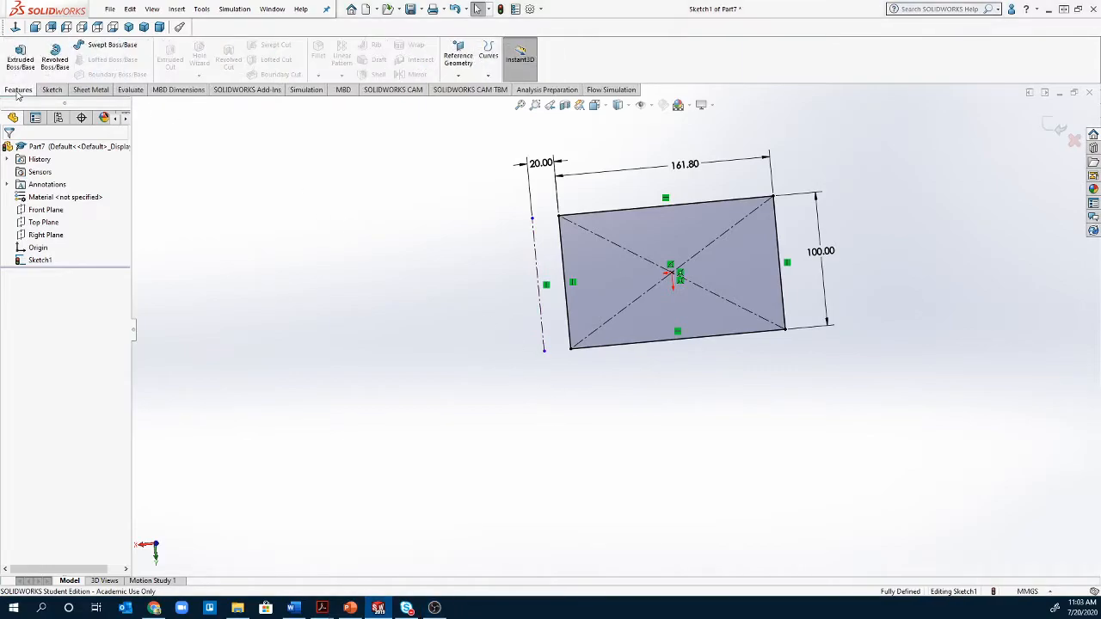
{"action": "left_click", "coordinate": [54, 59]}
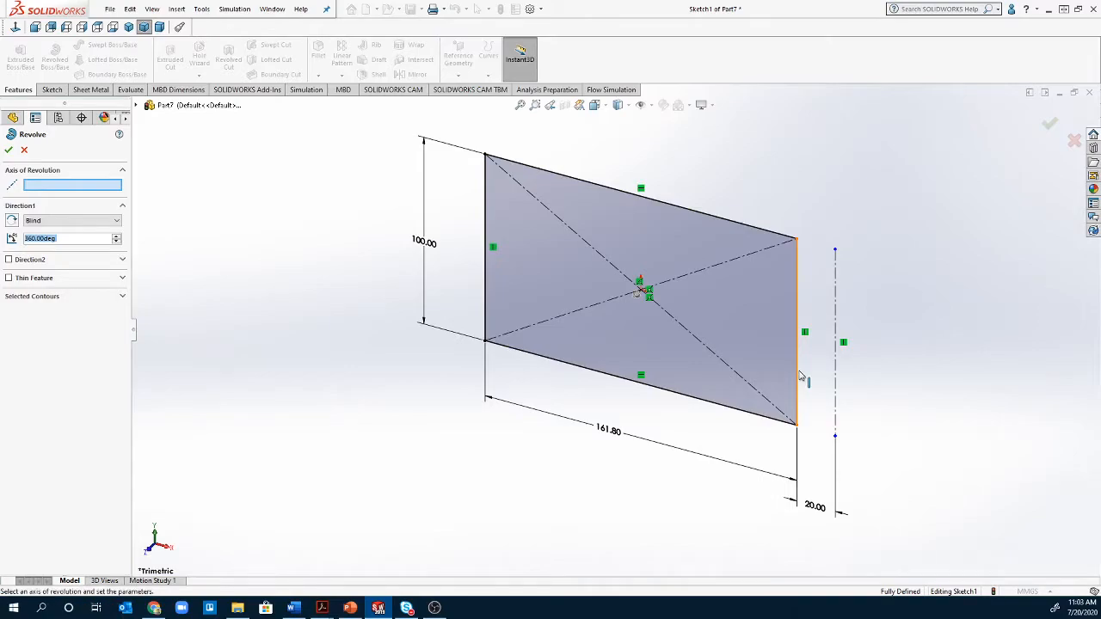
{"action": "left_click", "coordinate": [799, 376]}
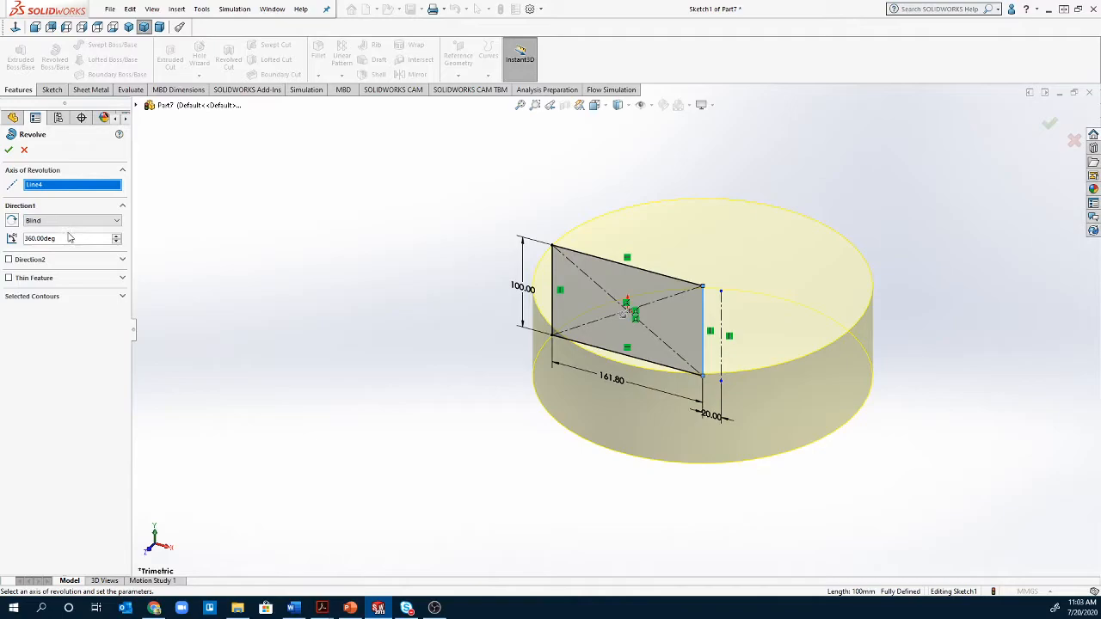
{"action": "double_click", "coordinate": [62, 239]}
{"action": "double_click", "coordinate": [62, 238]}
{"action": "type", "text": "270"}
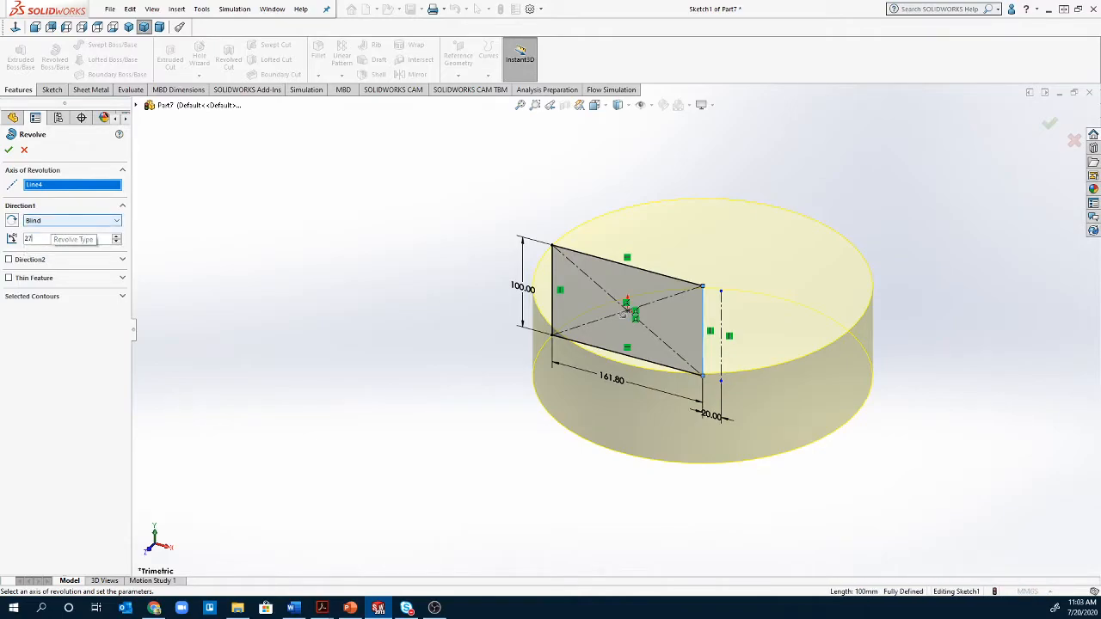
{"action": "key", "text": "Return"}
{"action": "middle_click_drag", "start_coordinate": [499, 370], "coordinate": [585, 484]}
- Set the revolve to Mid Plane, use the 20 mm offset centerline as axis, and revolve 360°
{"action": "left_click", "coordinate": [72, 220]}
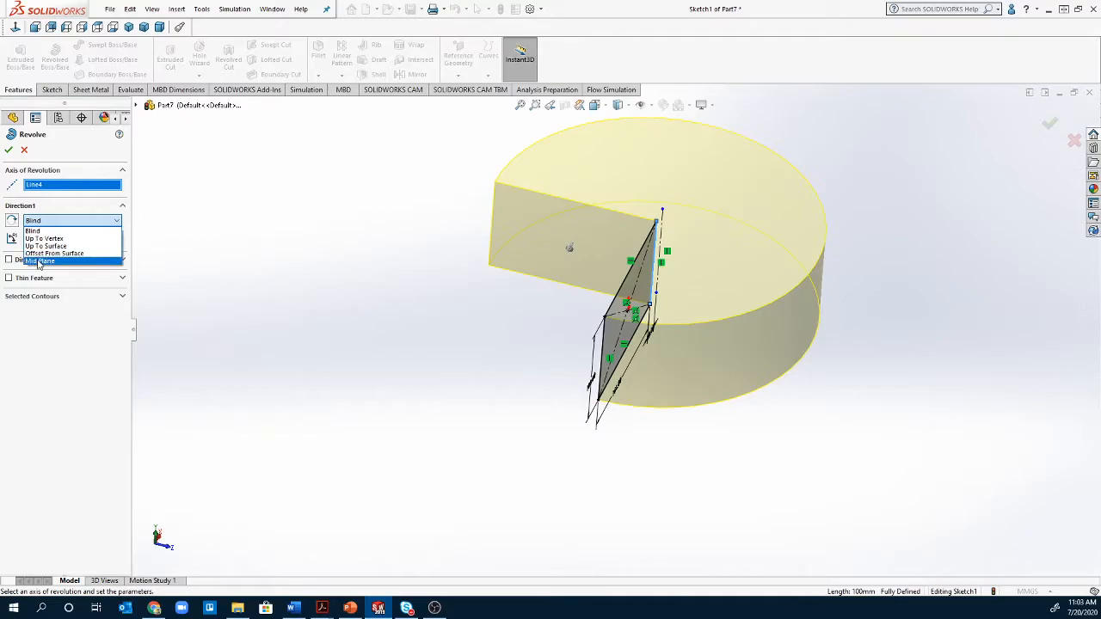
{"action": "left_click", "coordinate": [40, 260]}
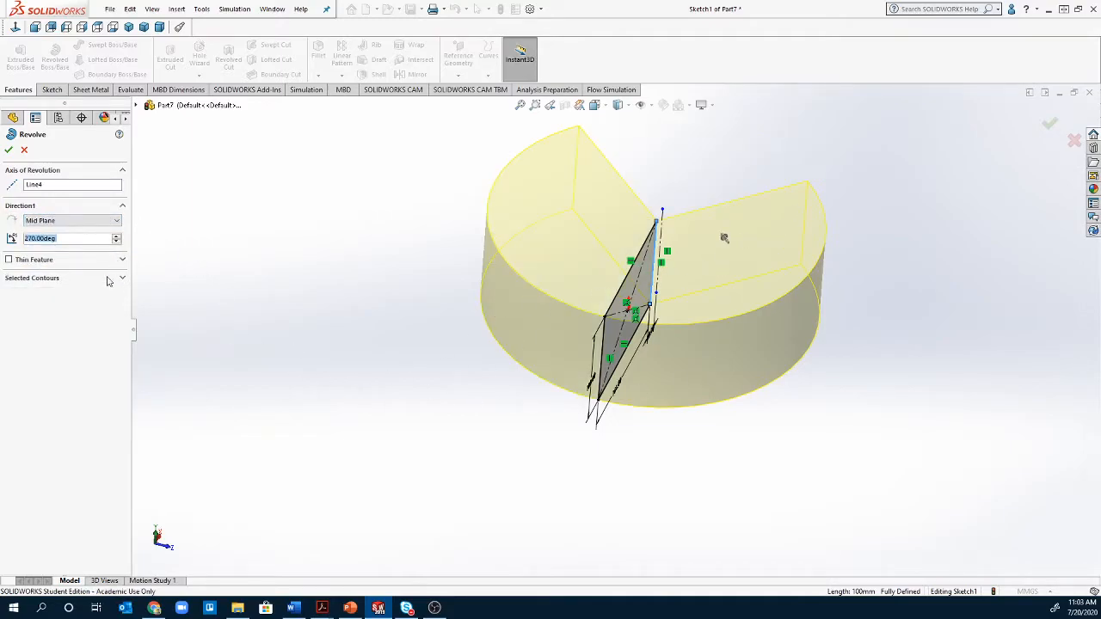
{"action": "left_click", "coordinate": [47, 187]}
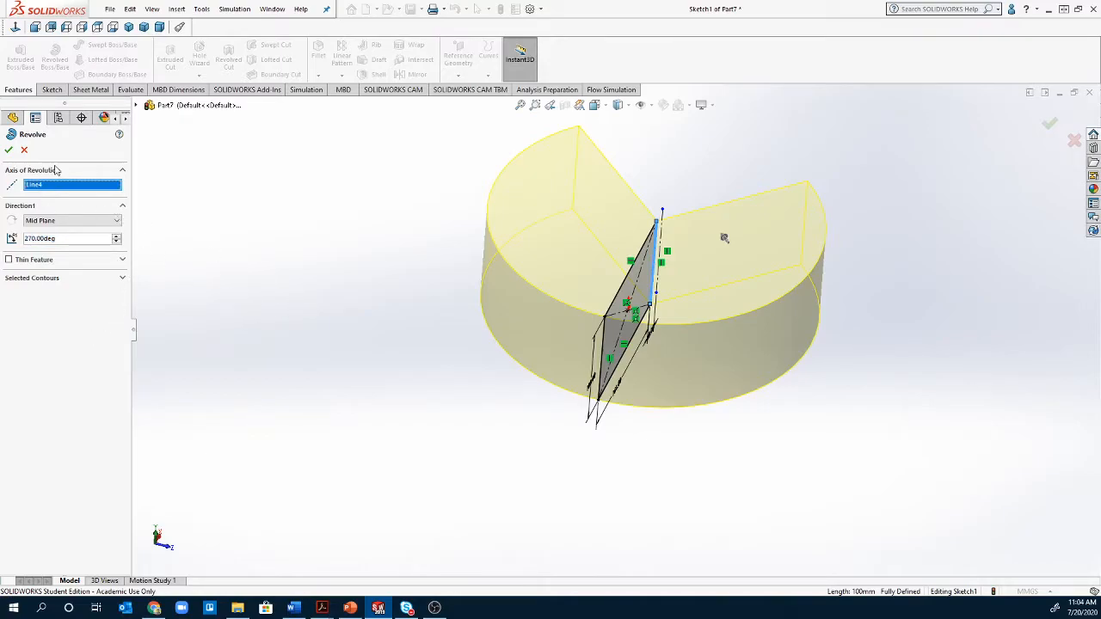
{"action": "key", "text": "Delete"}
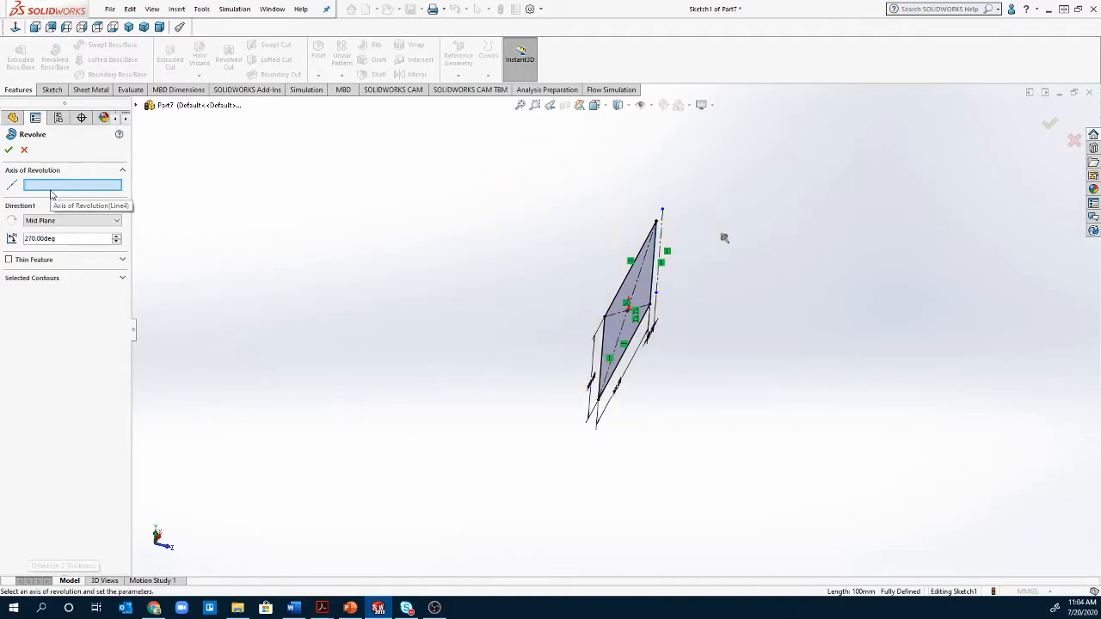
{"action": "mouse_move", "coordinate": [593, 473]}
{"action": "middle_mouse_down"}
{"action": "mouse_move", "coordinate": [546, 388]}
{"action": "mouse_move", "coordinate": [663, 444]}
{"action": "mouse_move", "coordinate": [424, 430]}
{"action": "mouse_move", "coordinate": [390, 444]}
{"action": "mouse_move", "coordinate": [407, 460]}
{"action": "middle_mouse_up"}
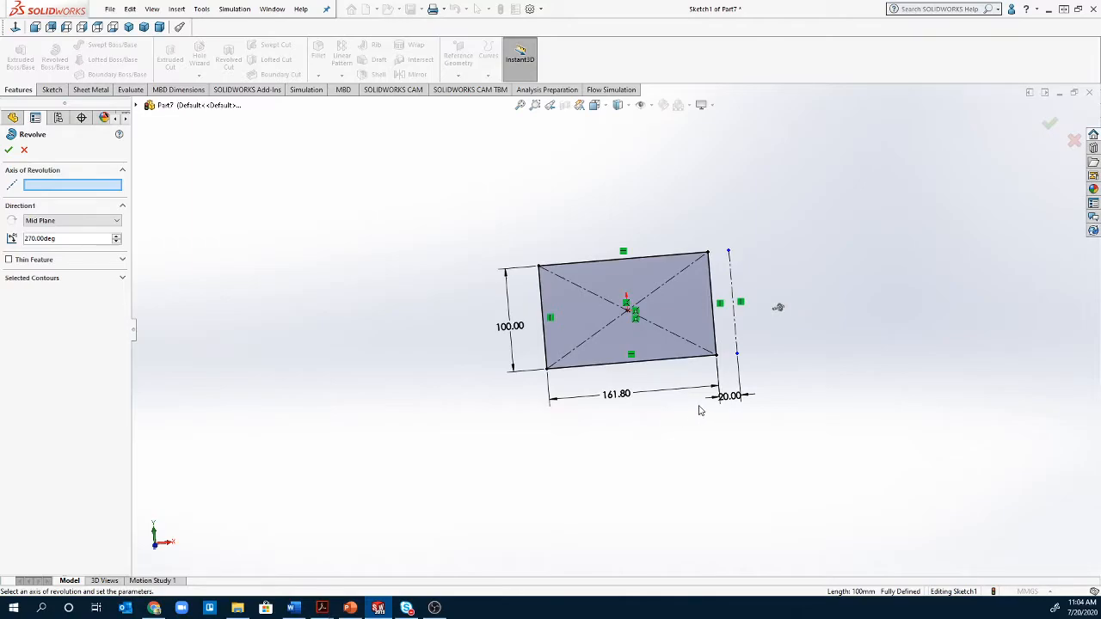
{"action": "left_click", "coordinate": [737, 343]}
{"action": "left_click_drag", "start_coordinate": [74, 238], "coordinate": [3, 238]}
{"action": "type", "text": "360"}
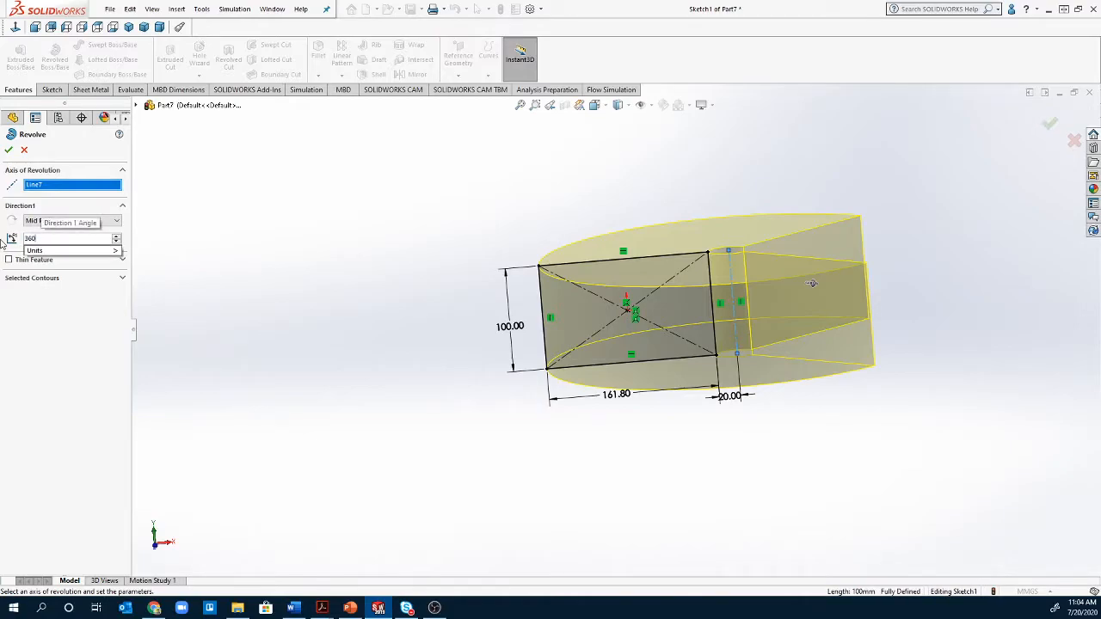
{"action": "key", "text": "Return"}
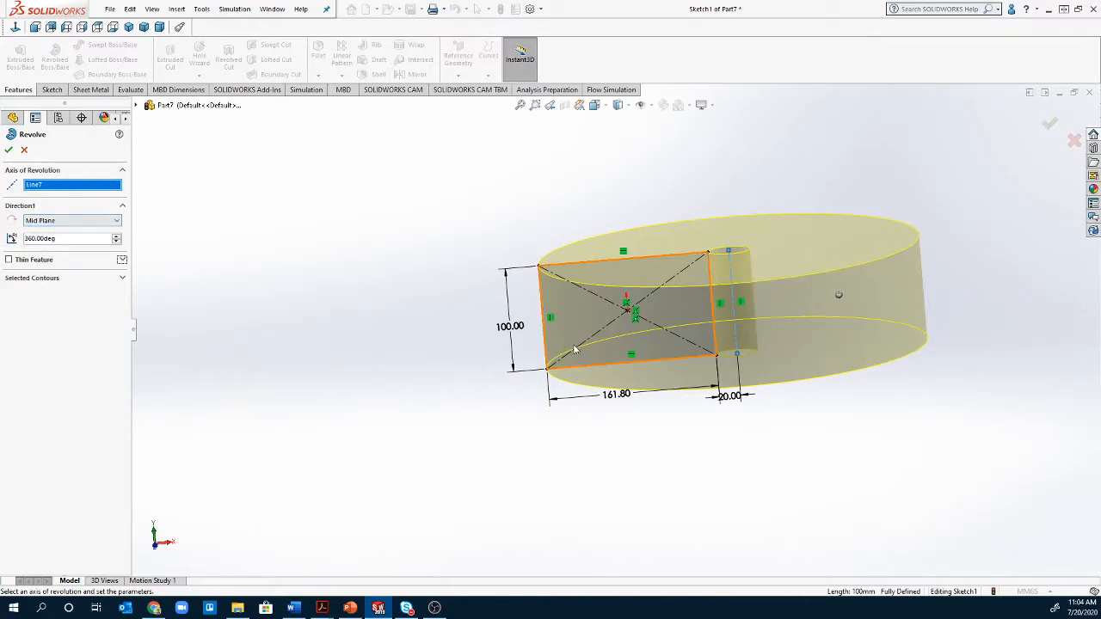
- Accept the revolve to create the ring and reorient the view onto its face
{"action": "left_click", "coordinate": [10, 150]}
{"action": "scroll", "coordinate": [282, 289], "scroll_direction": "down", "scroll_amount": 1}
{"action": "middle_click_drag", "start_coordinate": [337, 293], "coordinate": [309, 534]}
{"action": "middle_click_drag", "start_coordinate": [248, 542], "coordinate": [482, 491]}
{"action": "scroll", "coordinate": [643, 452], "scroll_direction": "down", "scroll_amount": 3}
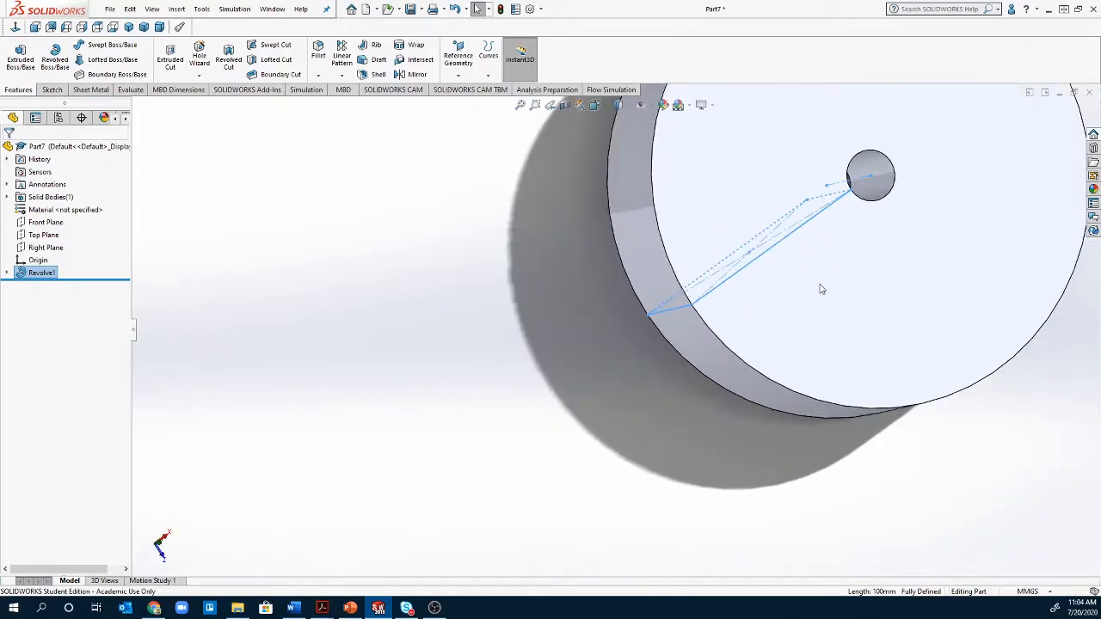
{"action": "scroll", "coordinate": [815, 292], "scroll_direction": "up", "scroll_amount": 3}
{"action": "scroll", "coordinate": [823, 286], "scroll_direction": "down", "scroll_amount": 1}
{"action": "middle_click", "coordinate": [820, 285]}
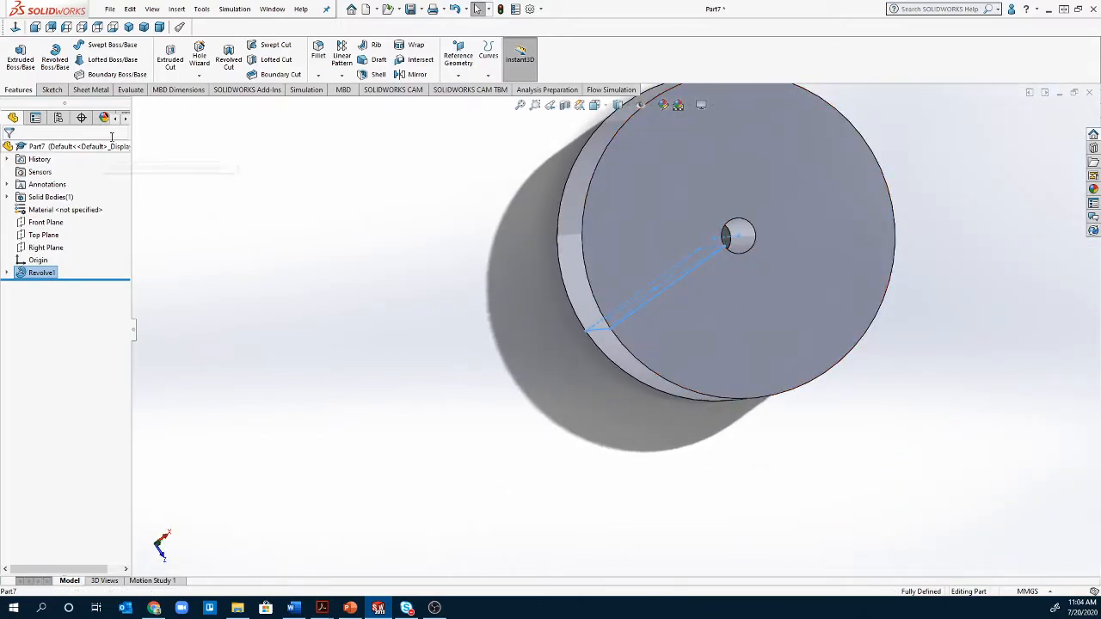
- Add a Ø40.00 reference diameter dimension to the ring's central hole
{"action": "left_click", "coordinate": [51, 90]}
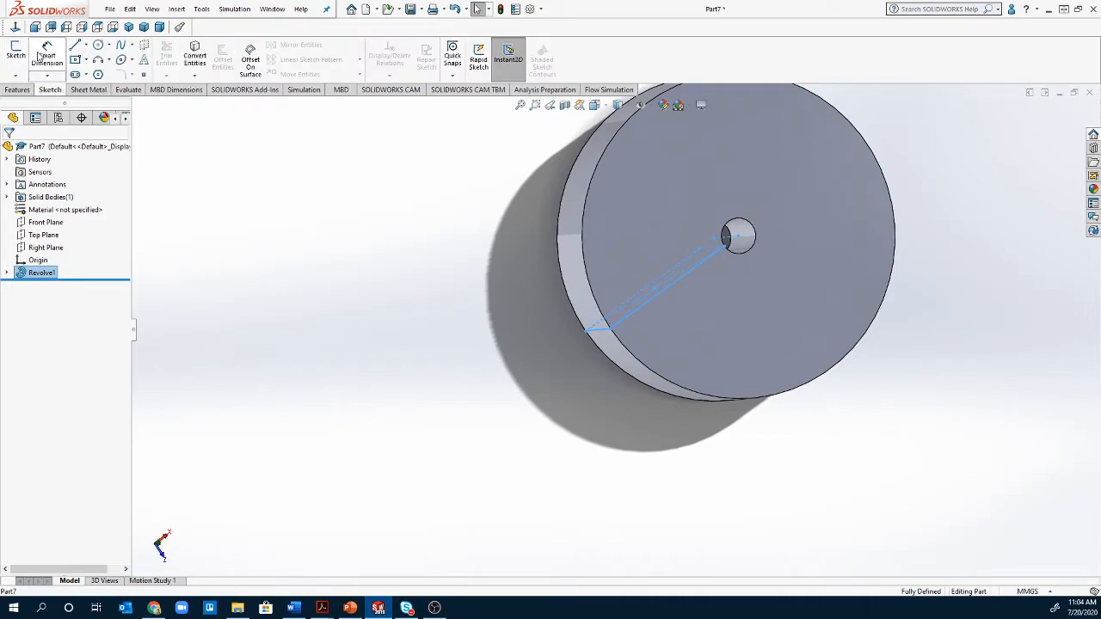
{"action": "left_click", "coordinate": [45, 56]}
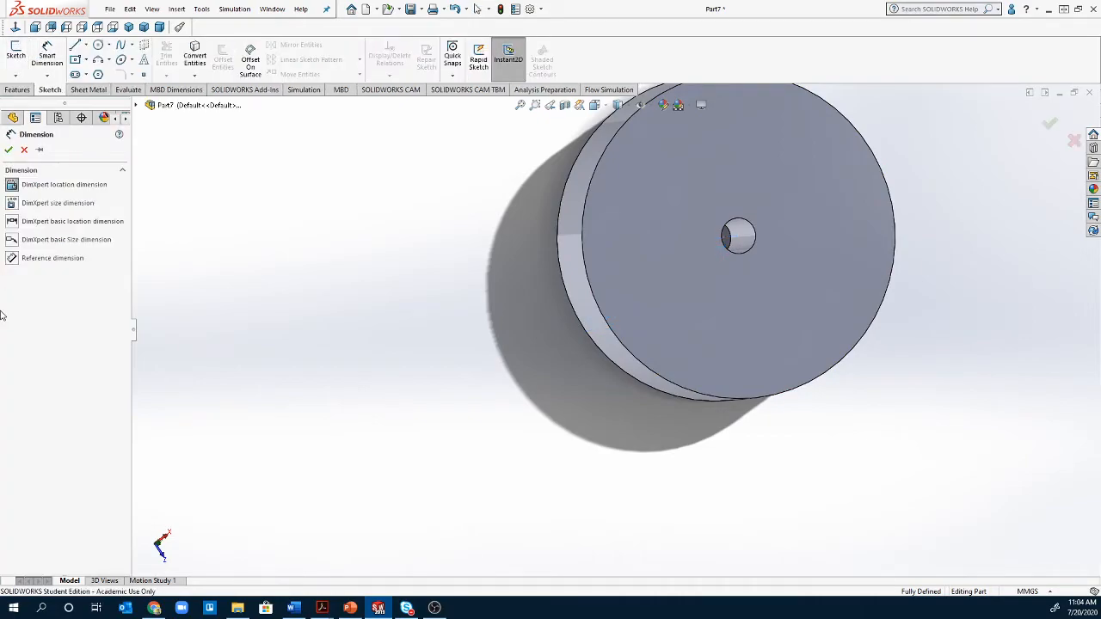
{"action": "left_click", "coordinate": [13, 260]}
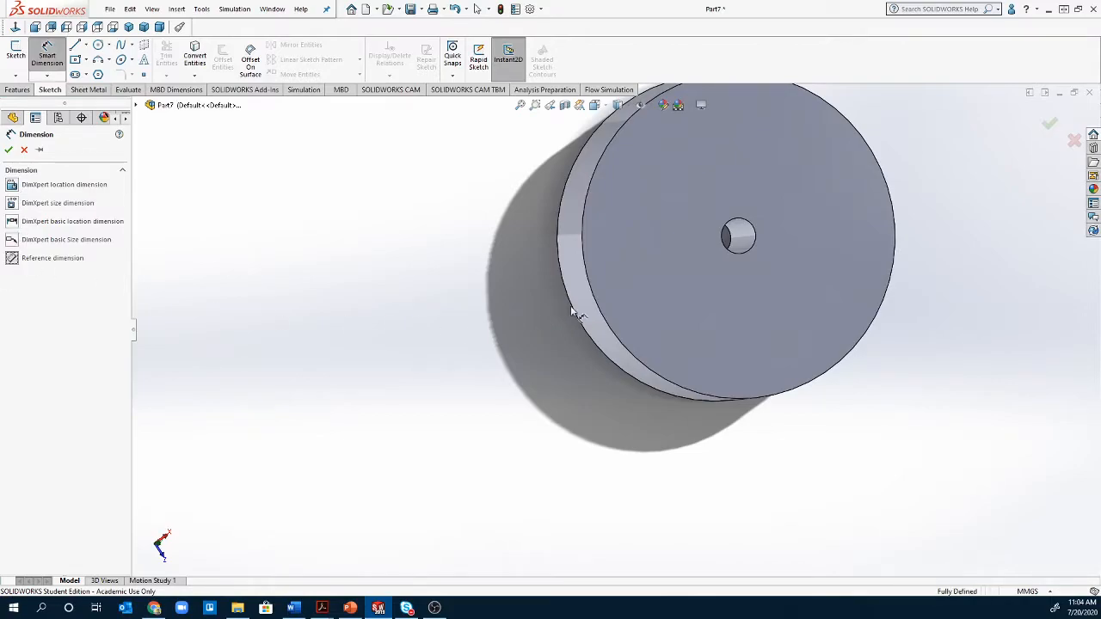
{"action": "left_click", "coordinate": [756, 261]}
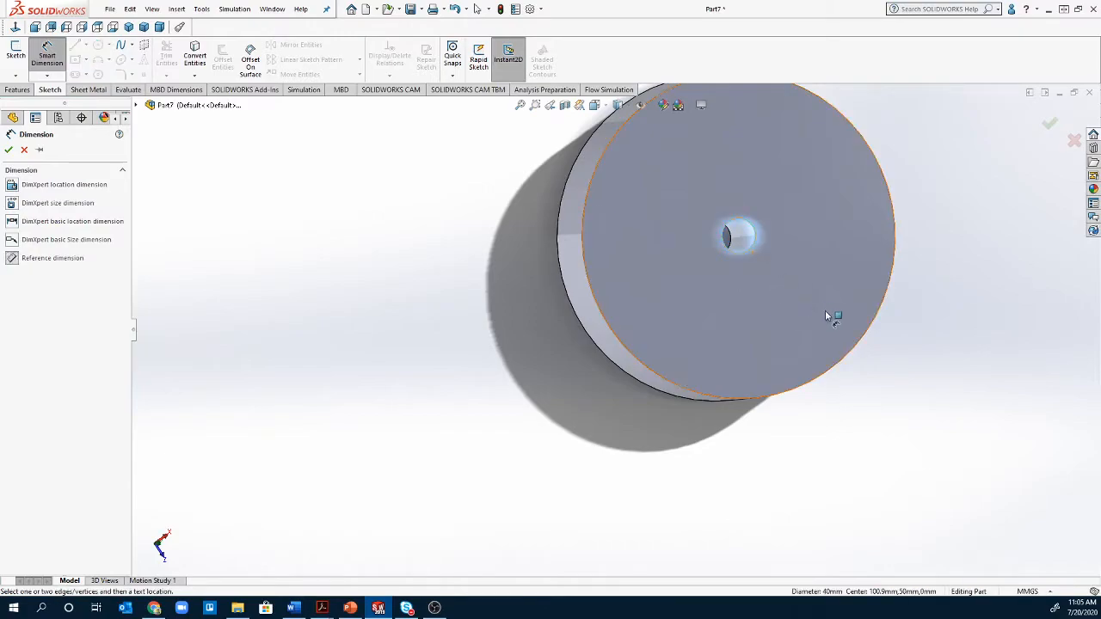
{"action": "left_click", "coordinate": [918, 354]}
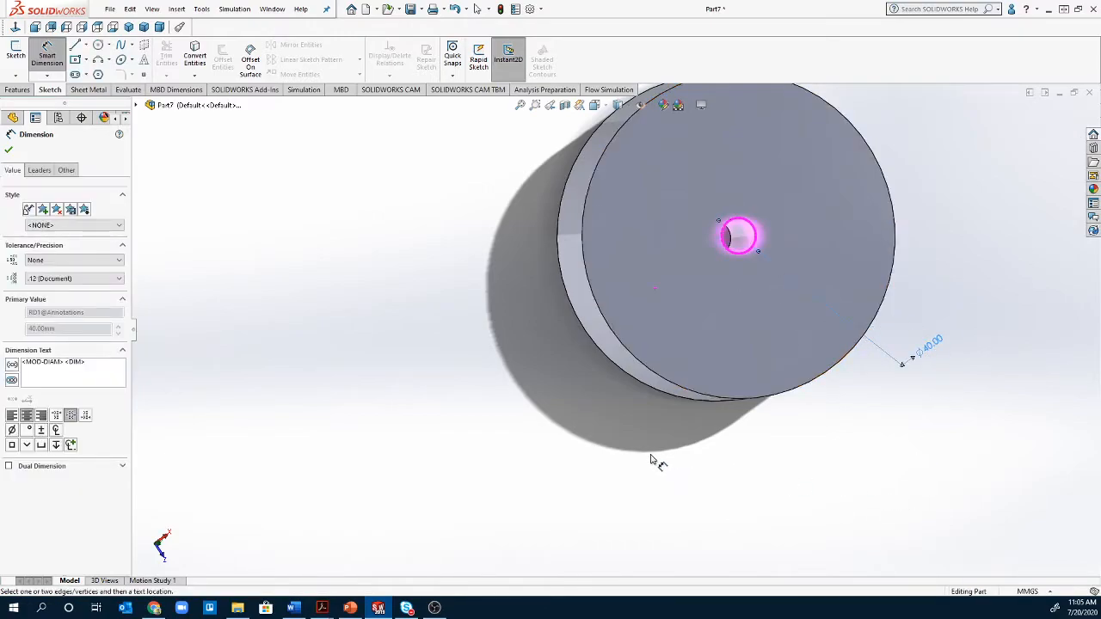
{"action": "left_click", "coordinate": [921, 430]}
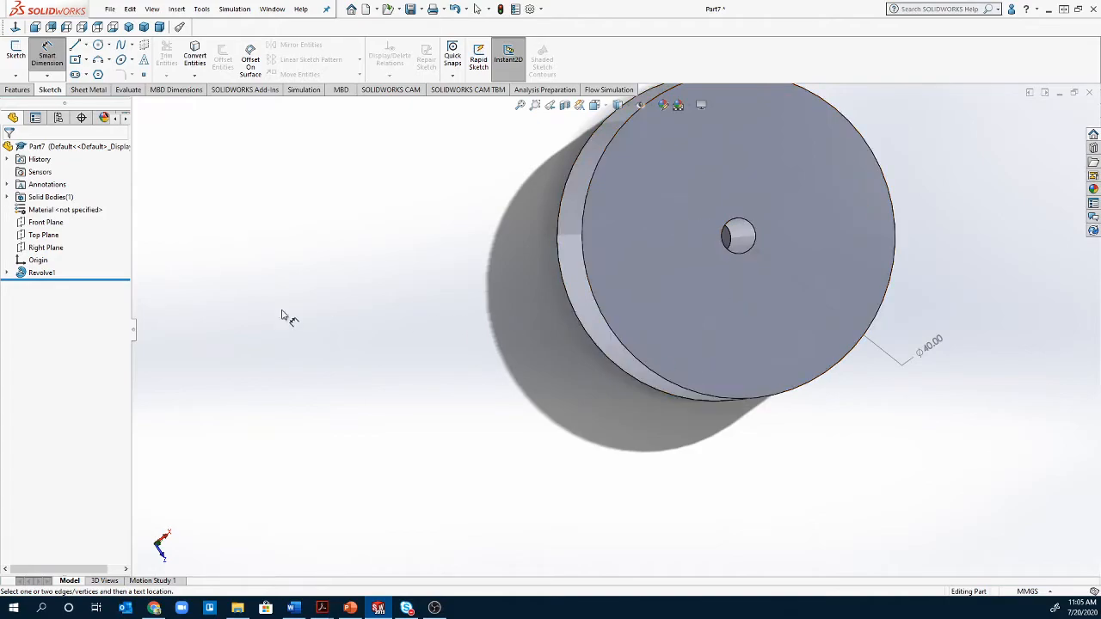
- Change Revolve1's 100.00 sketch dimension (D1@Sketch1) to 200 mm
{"action": "left_click", "coordinate": [23, 276]}
{"action": "mouse_move", "coordinate": [412, 422]}
{"action": "middle_mouse_down"}
{"action": "mouse_move", "coordinate": [546, 447]}
{"action": "mouse_move", "coordinate": [504, 290]}
{"action": "mouse_move", "coordinate": [489, 166]}
{"action": "mouse_move", "coordinate": [761, 147]}
{"action": "mouse_move", "coordinate": [813, 235]}
{"action": "mouse_move", "coordinate": [706, 315]}
{"action": "mouse_move", "coordinate": [727, 328]}
{"action": "mouse_move", "coordinate": [705, 351]}
{"action": "middle_mouse_up"}
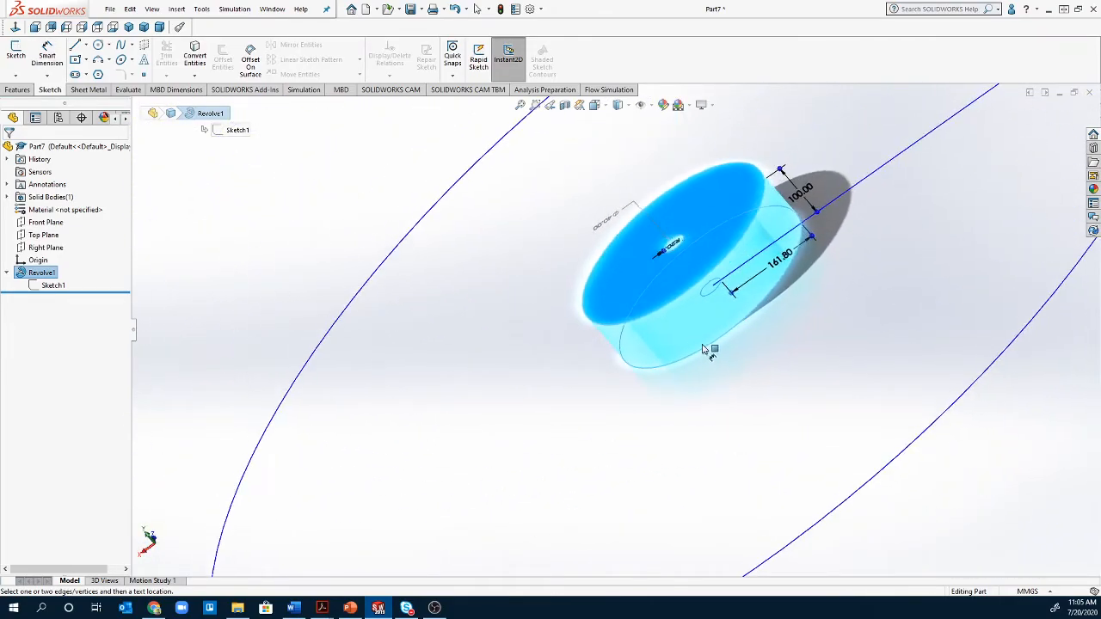
{"action": "double_click", "coordinate": [806, 196]}
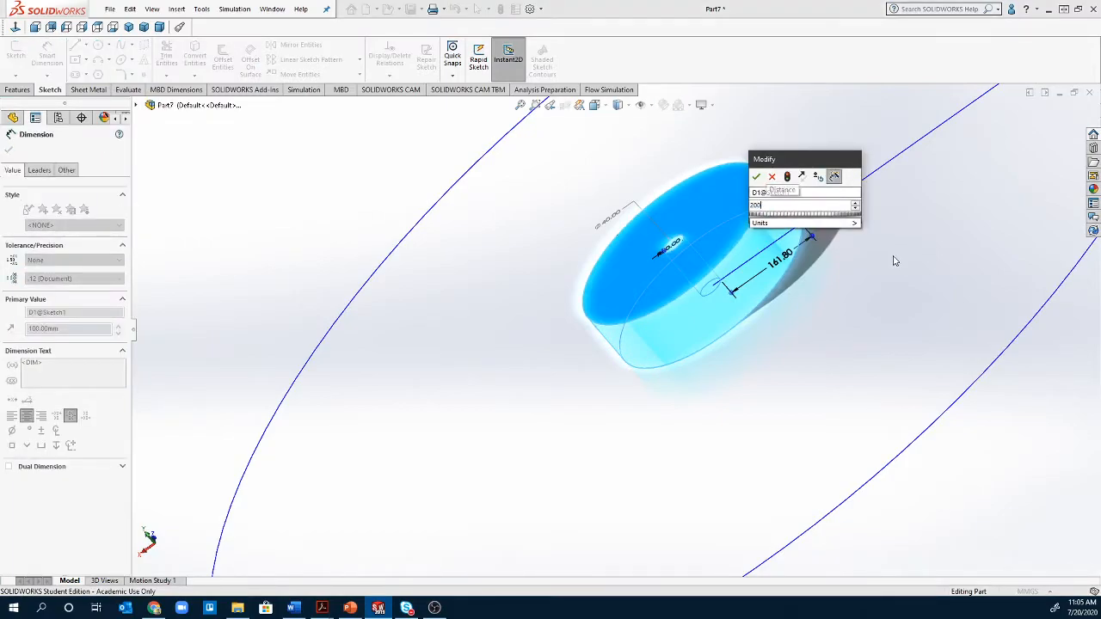
{"action": "key", "text": "Return"}
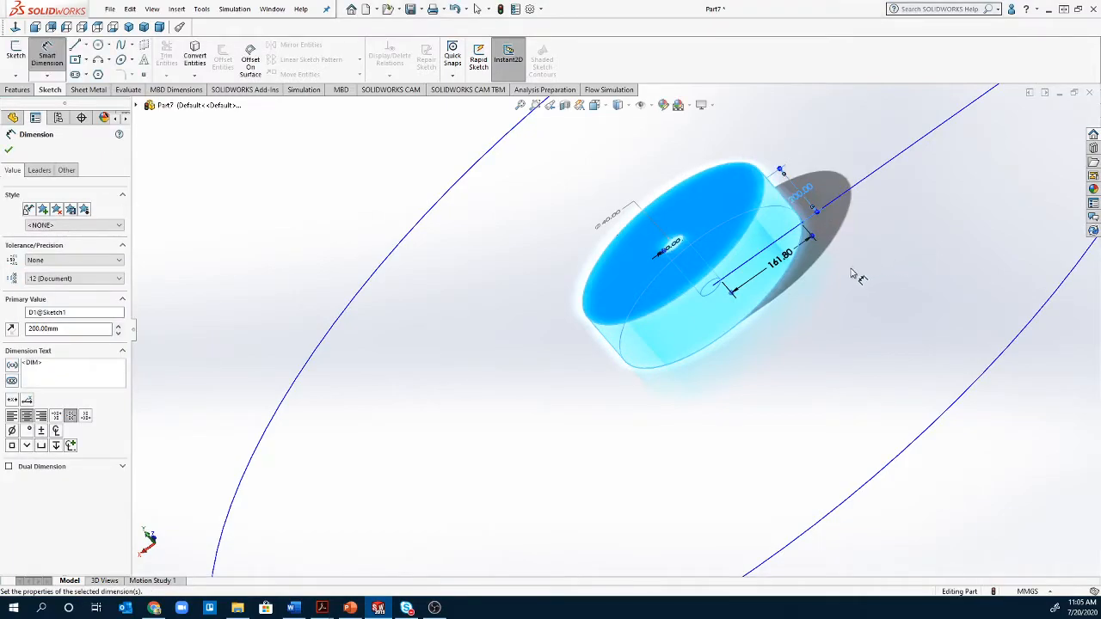
{"action": "left_click", "coordinate": [8, 152]}
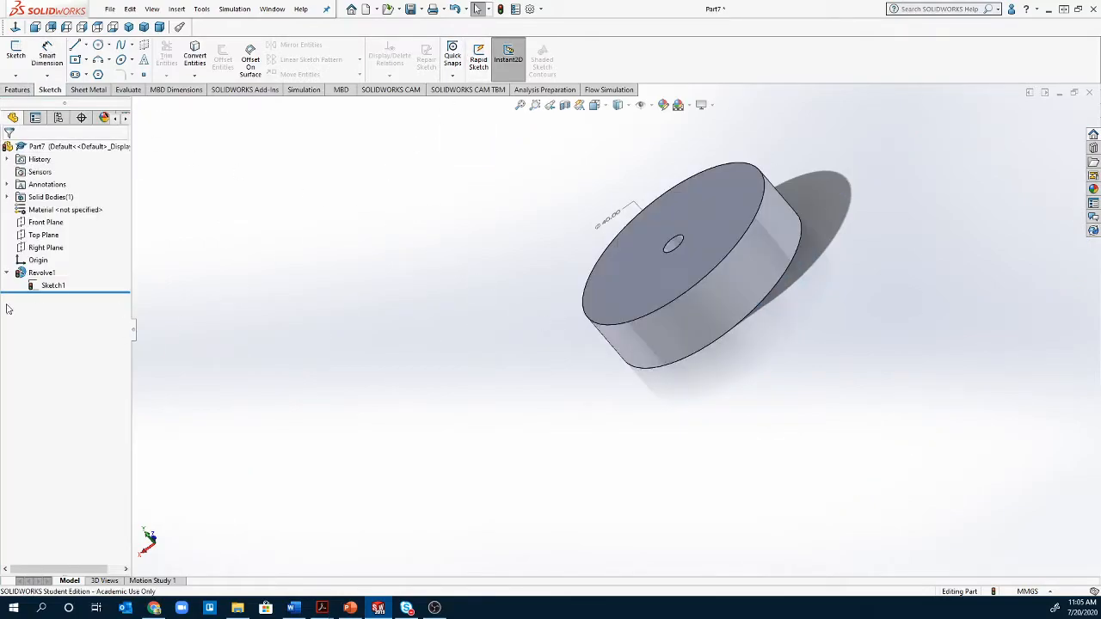
- Rebuild the part, then start a Swept Boss/Base feature
{"action": "left_click", "coordinate": [502, 12]}
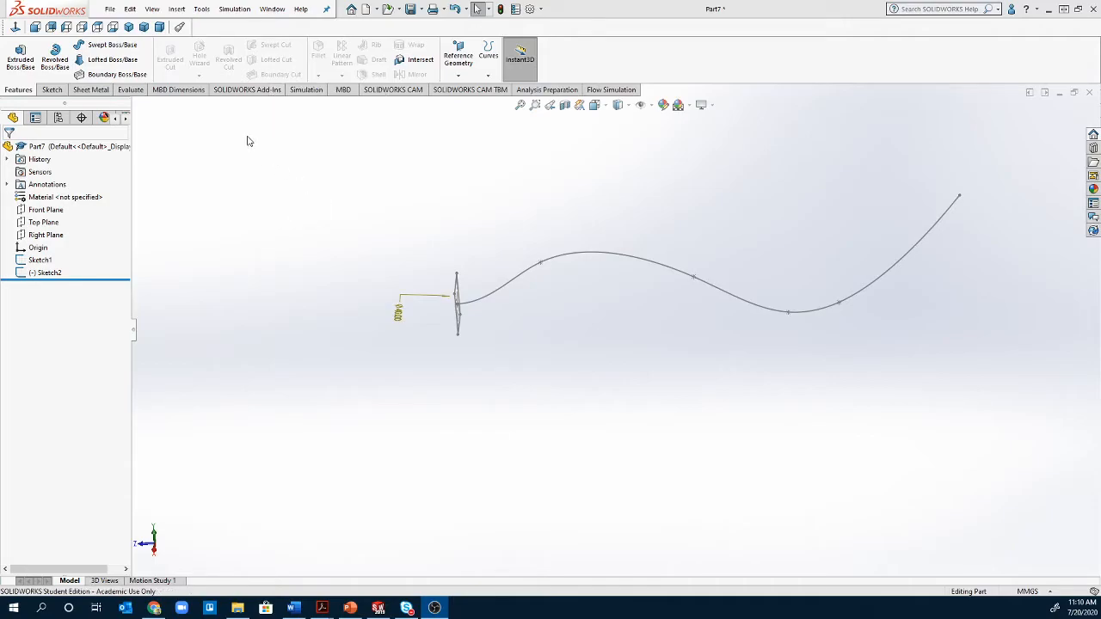
{"action": "left_click", "coordinate": [110, 44]}
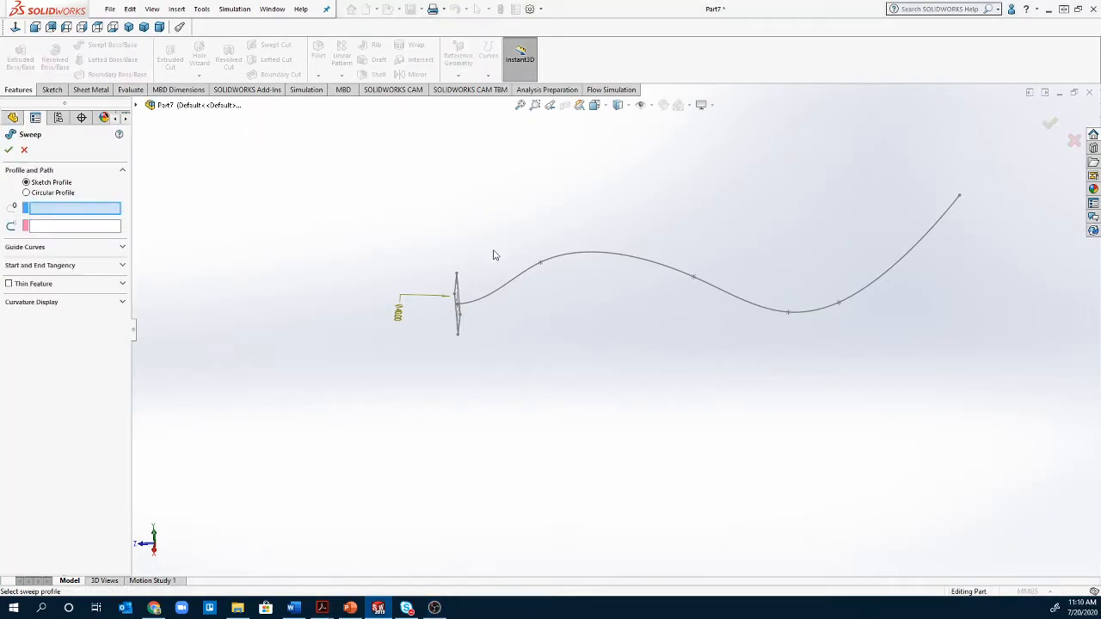
- Preview a 50 mm circular profile along the S-shaped spline path, then switch to Sketch Profile
{"action": "left_click", "coordinate": [27, 193]}
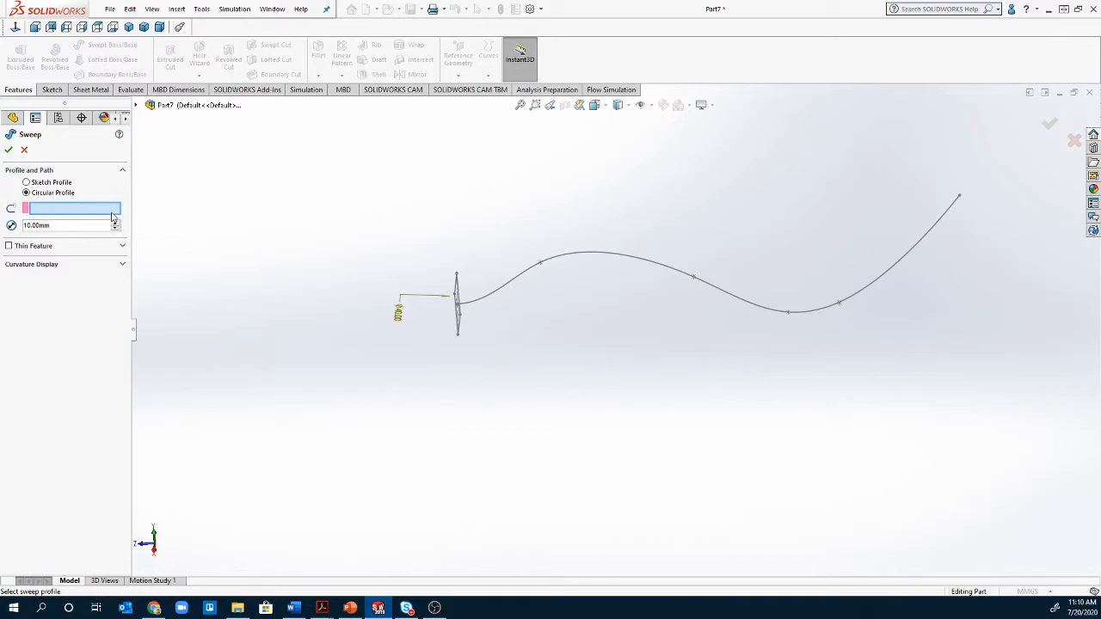
{"action": "left_click", "coordinate": [59, 212]}
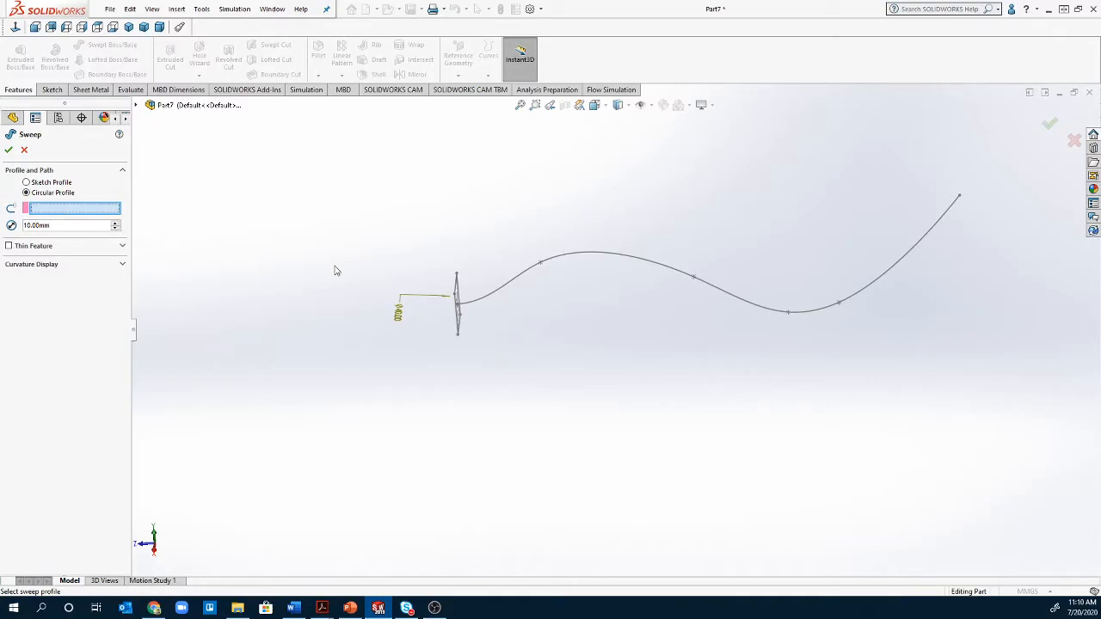
{"action": "left_click", "coordinate": [504, 294]}
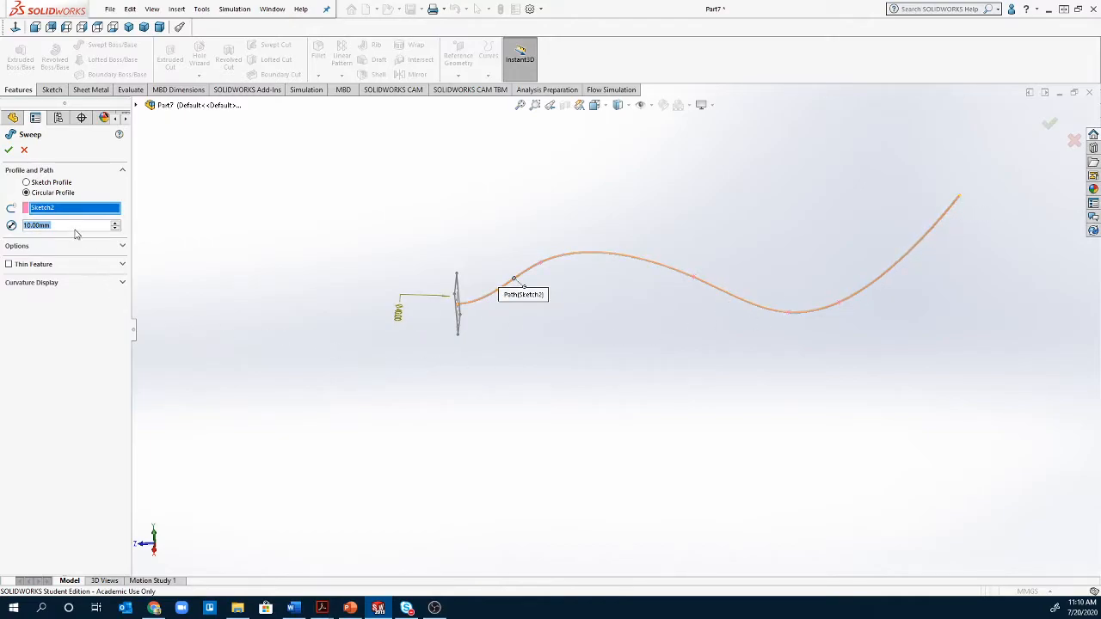
{"action": "type", "text": "50"}
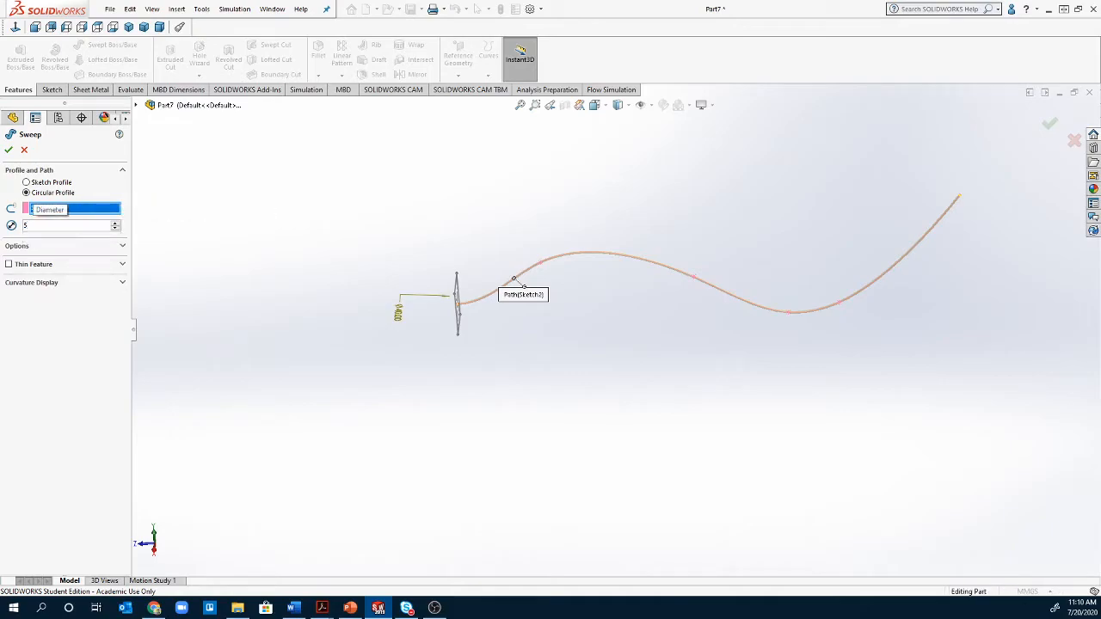
{"action": "key", "text": "Return"}
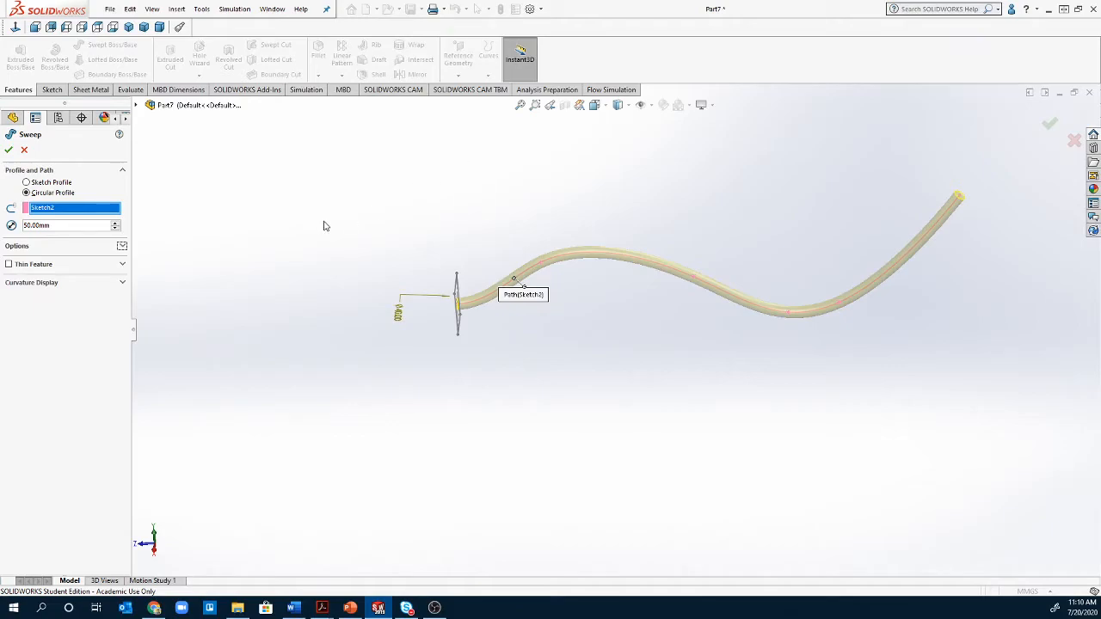
{"action": "left_click", "coordinate": [38, 183]}
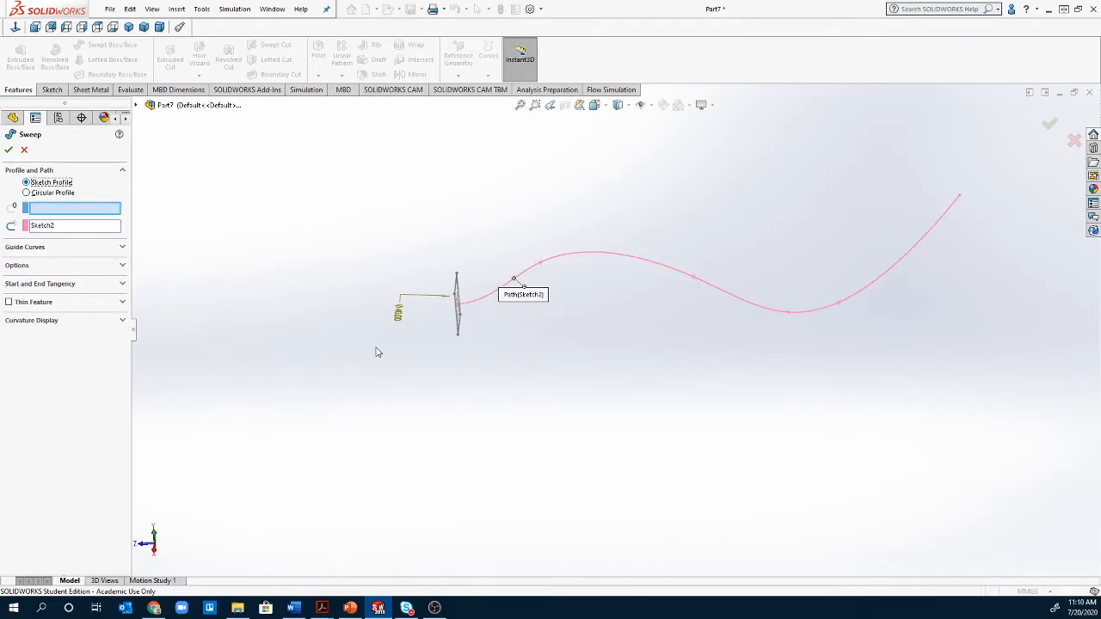
- Use Sketch1 as the sweep profile and set Profile orientation to Follow Path
{"action": "left_click", "coordinate": [460, 321]}
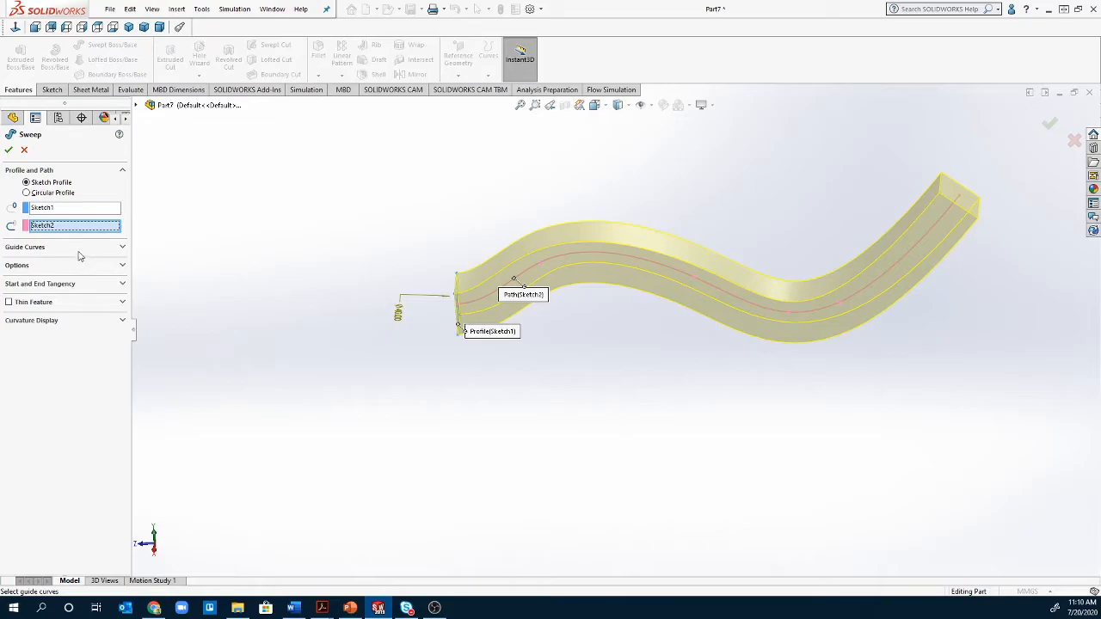
{"action": "left_click", "coordinate": [35, 247]}
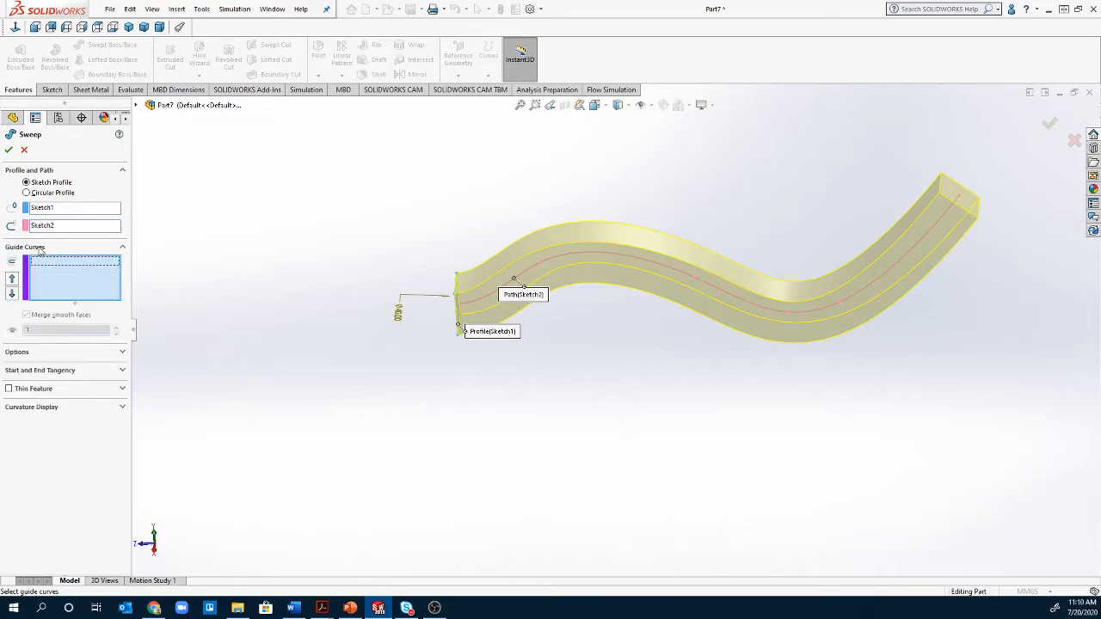
{"action": "left_click", "coordinate": [40, 247]}
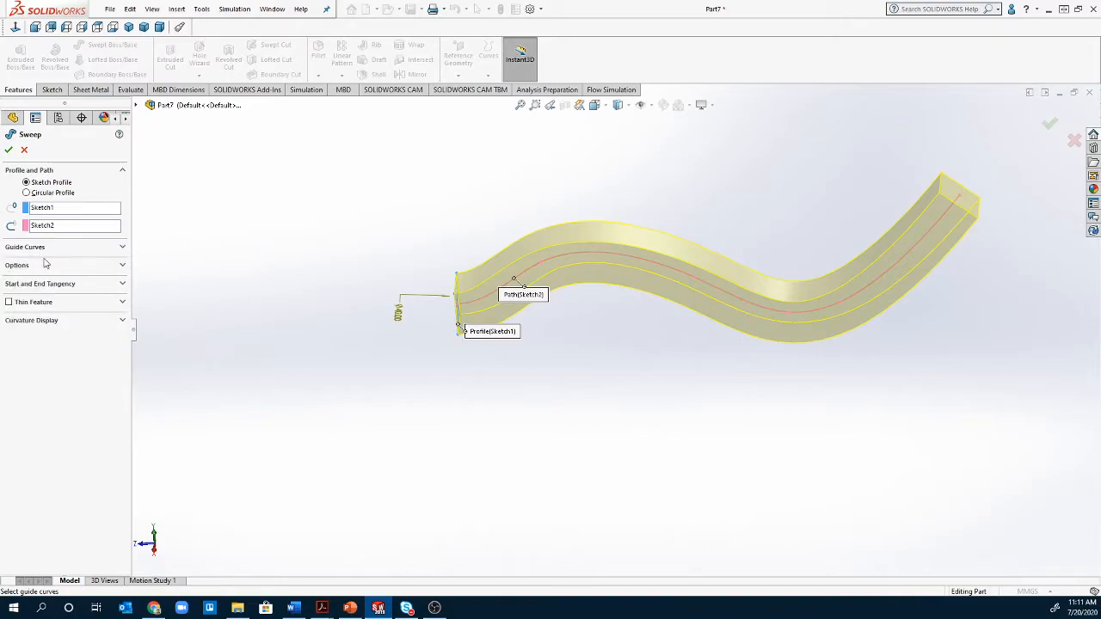
{"action": "left_click", "coordinate": [38, 266]}
{"action": "left_click", "coordinate": [82, 288]}
{"action": "left_click", "coordinate": [83, 306]}
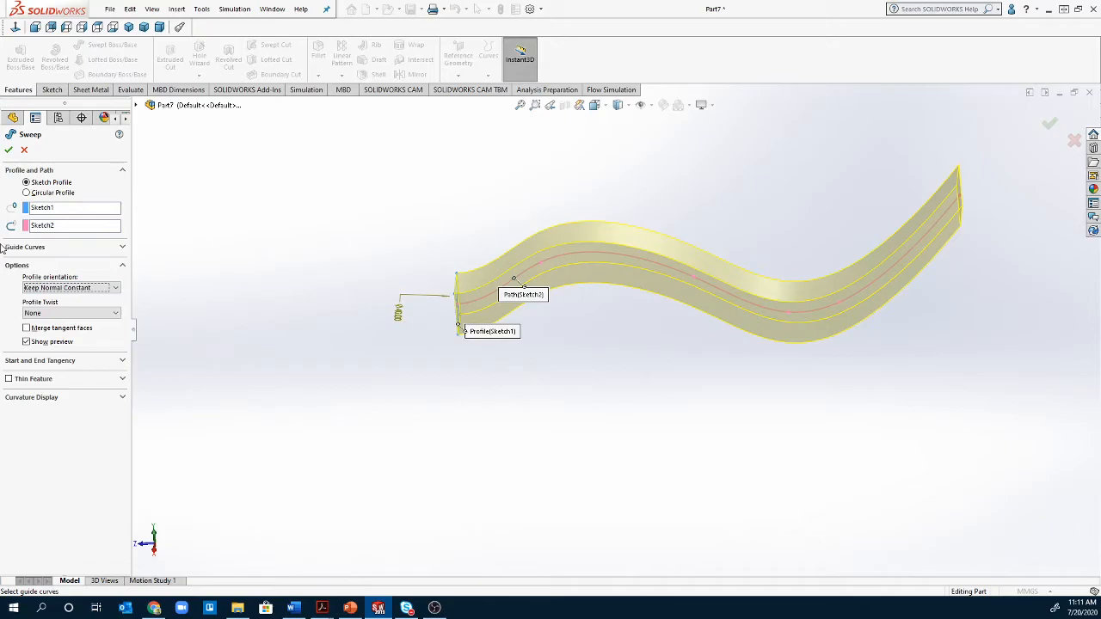
{"action": "left_click", "coordinate": [53, 288]}
{"action": "left_click", "coordinate": [45, 298]}
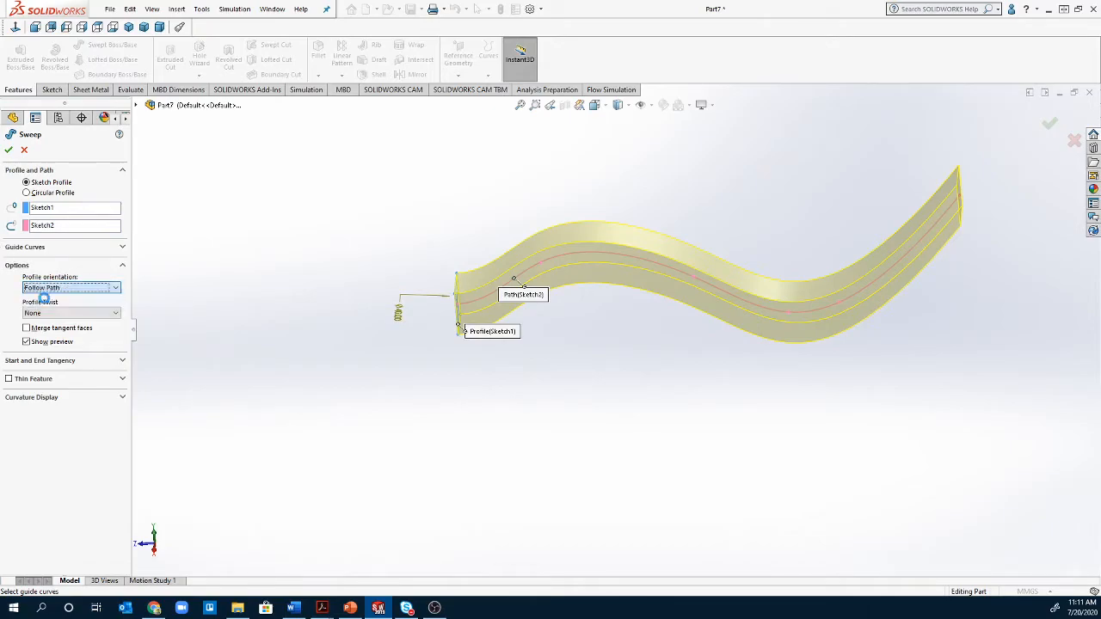
- Set Profile Twist to Tangent to Adjacent Faces, which raises a no-matching-face warning
{"action": "left_click", "coordinate": [53, 314]}
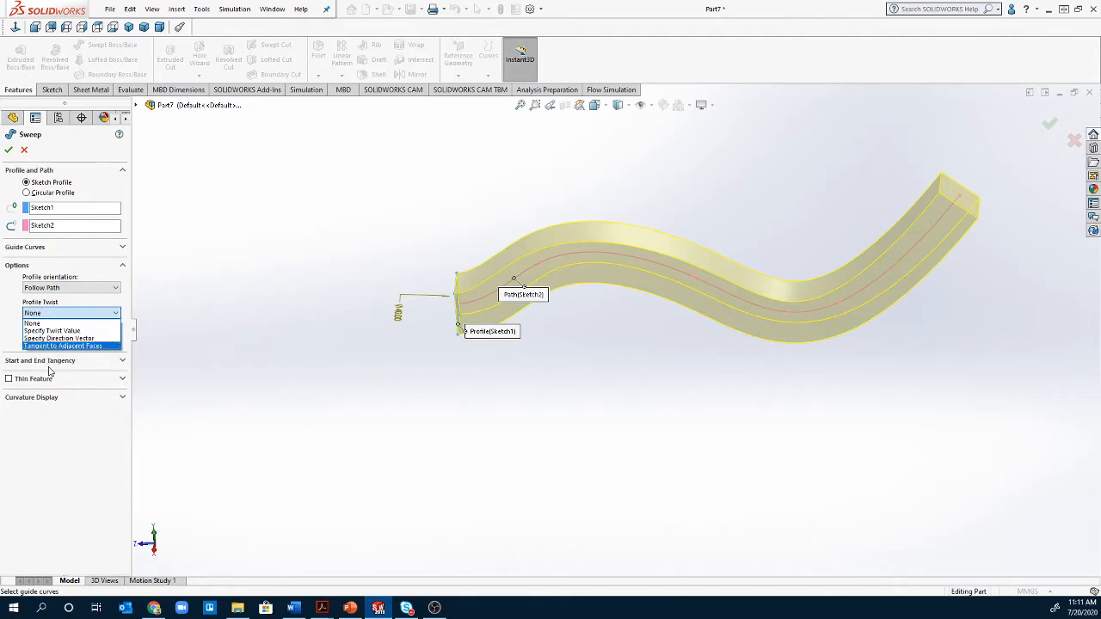
{"action": "left_click", "coordinate": [45, 352]}
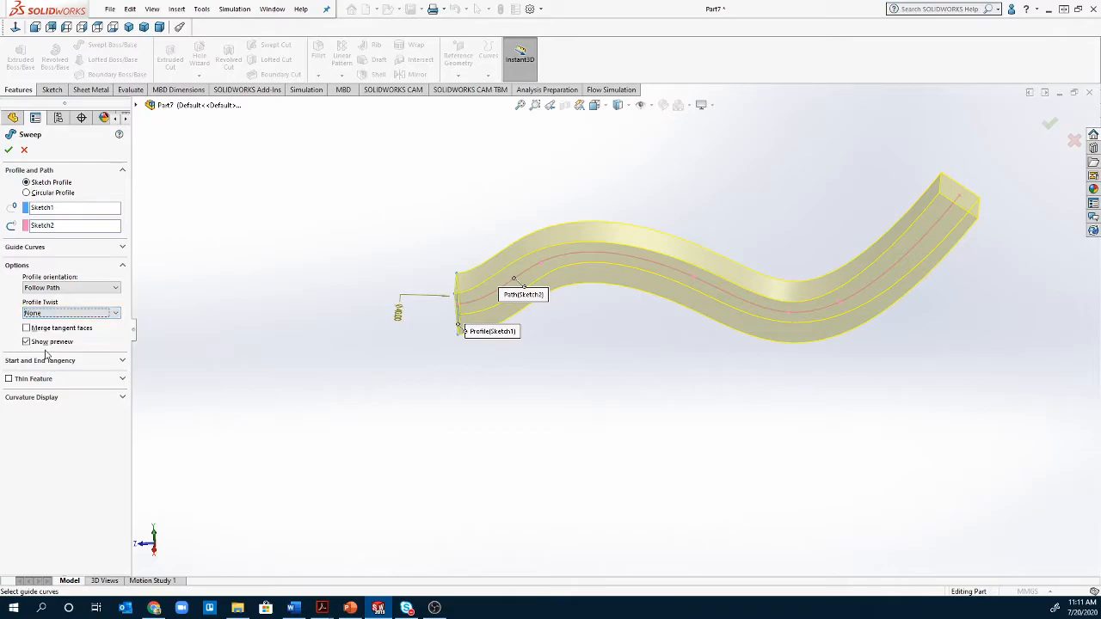
{"action": "left_click", "coordinate": [68, 315]}
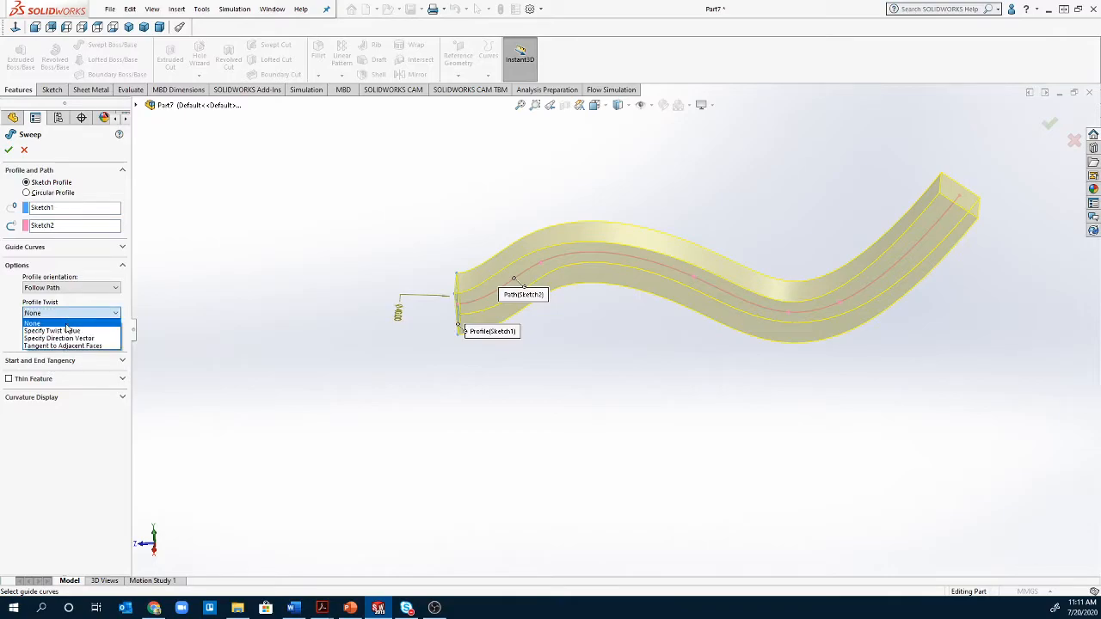
{"action": "left_click", "coordinate": [71, 344]}
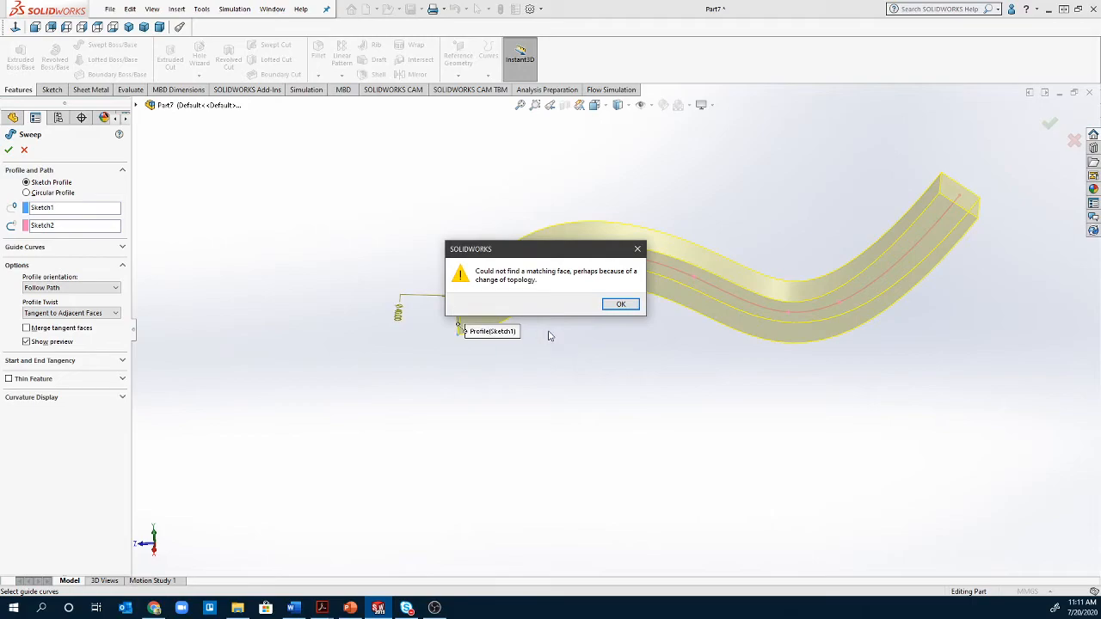
- Dismiss the warning, enable Merge tangent faces, and leave Start tangency at None
{"action": "left_click", "coordinate": [620, 304]}
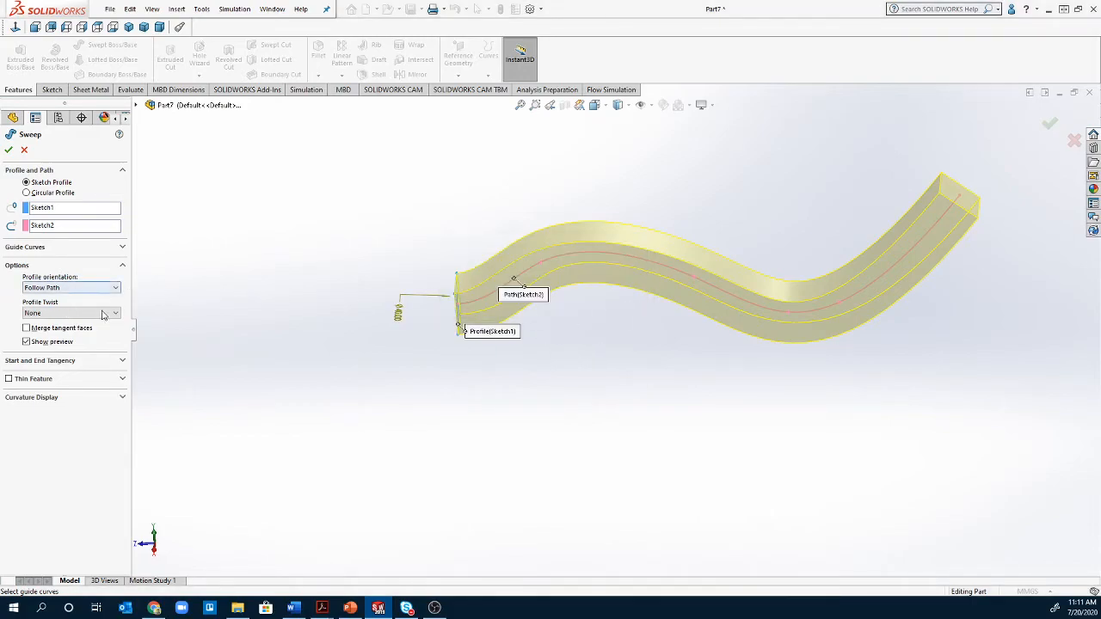
{"action": "left_click", "coordinate": [66, 329]}
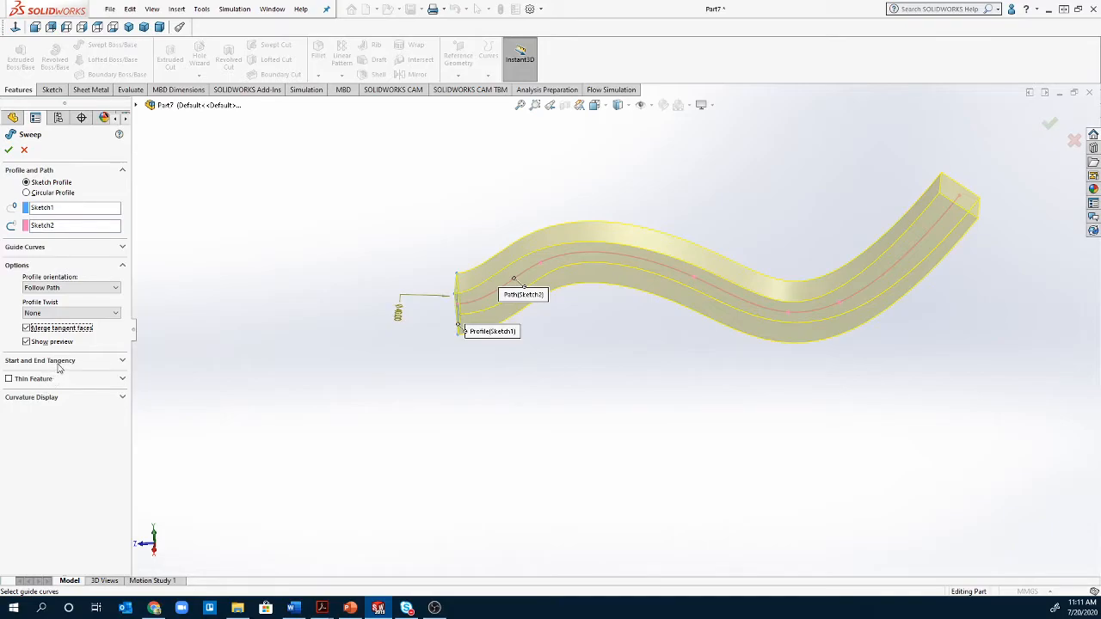
{"action": "left_click", "coordinate": [59, 364]}
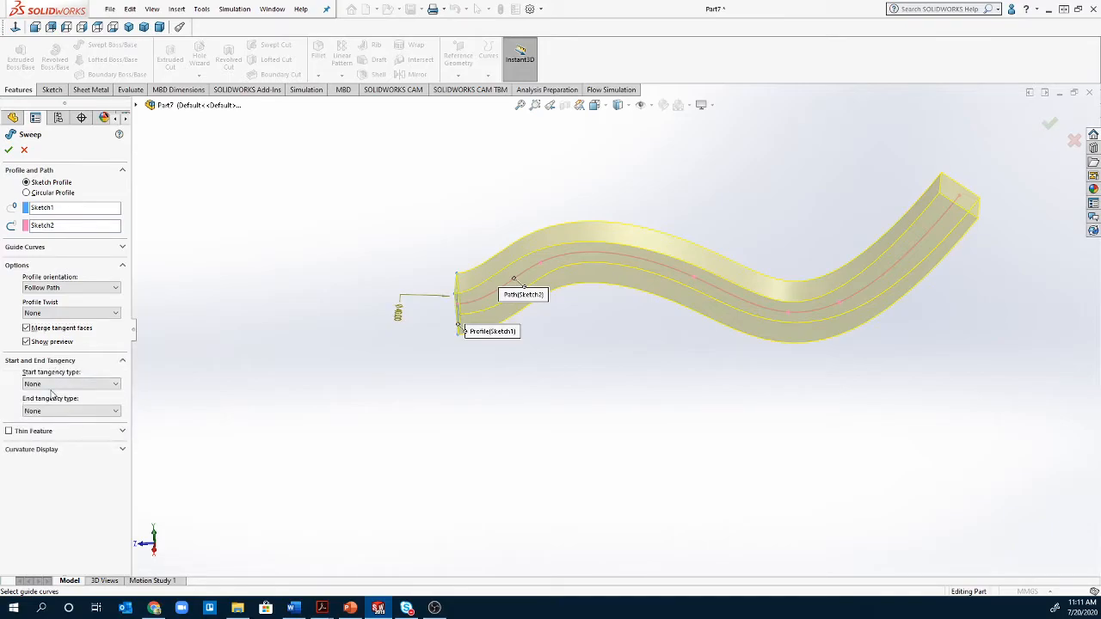
{"action": "left_click", "coordinate": [39, 385]}
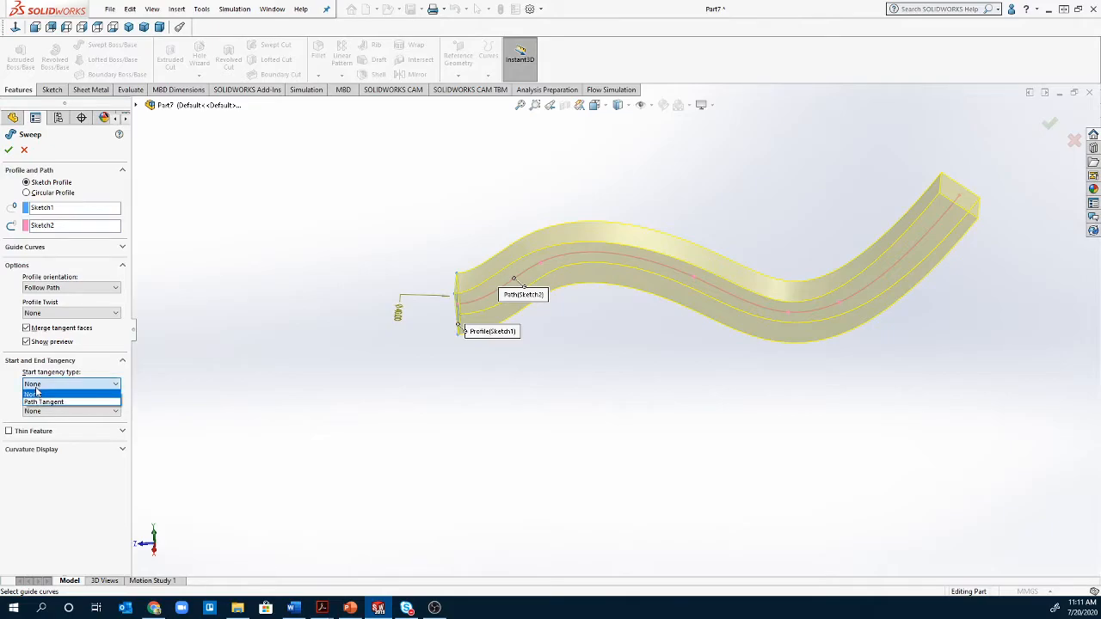
{"action": "left_click", "coordinate": [37, 393]}
- Cancel the sweep and start a new one with Sketch1 as profile and the spline as path
{"action": "key", "text": "Escape"}
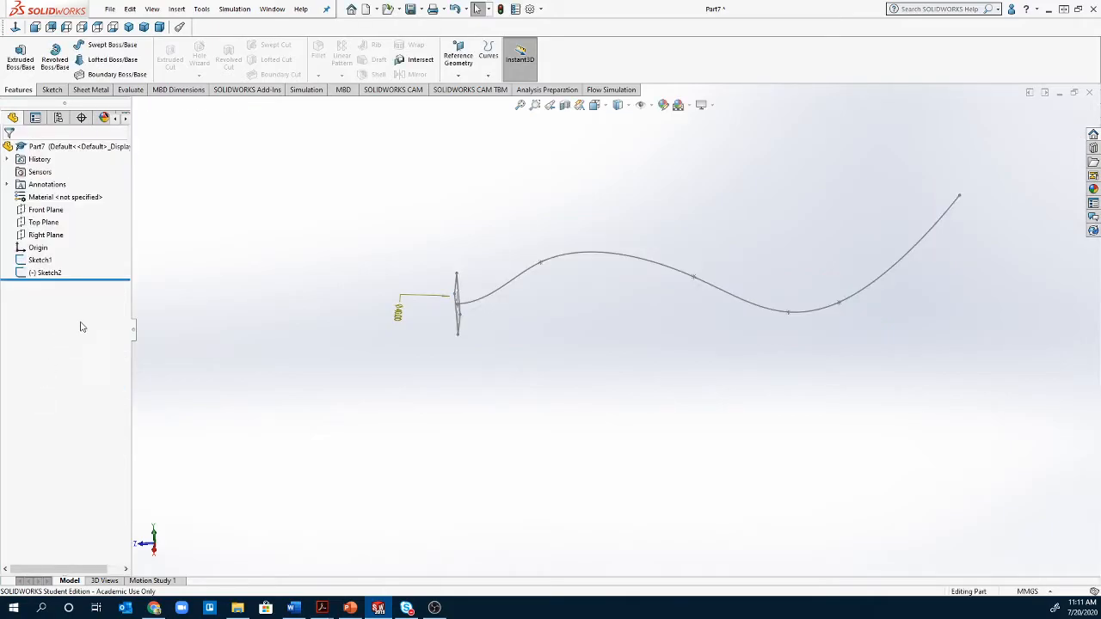
{"action": "left_click", "coordinate": [110, 44]}
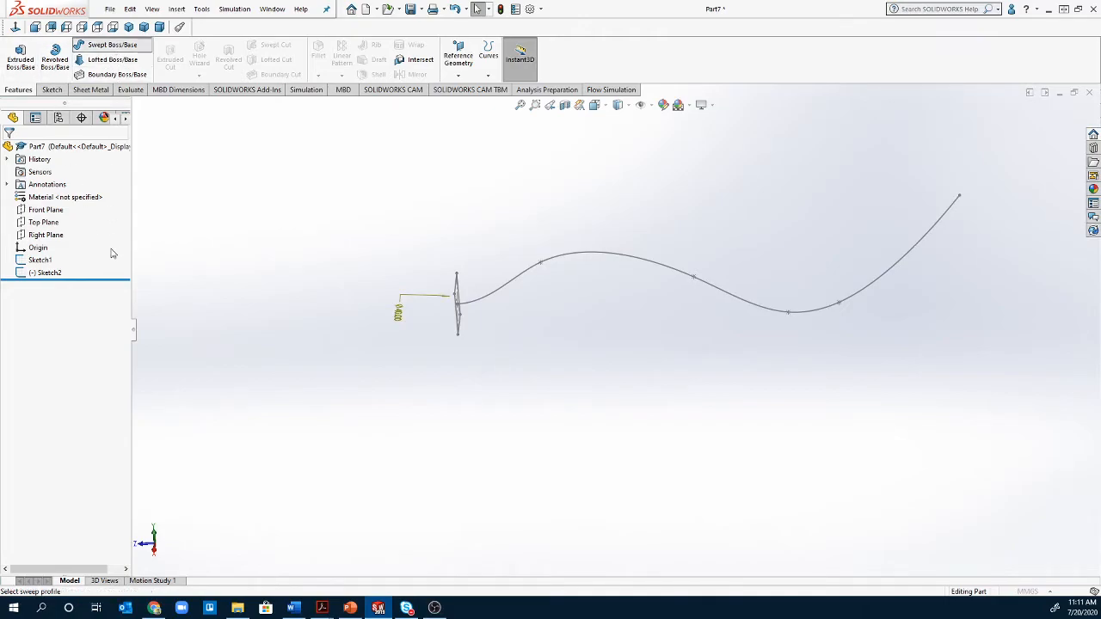
{"action": "left_click", "coordinate": [458, 309]}
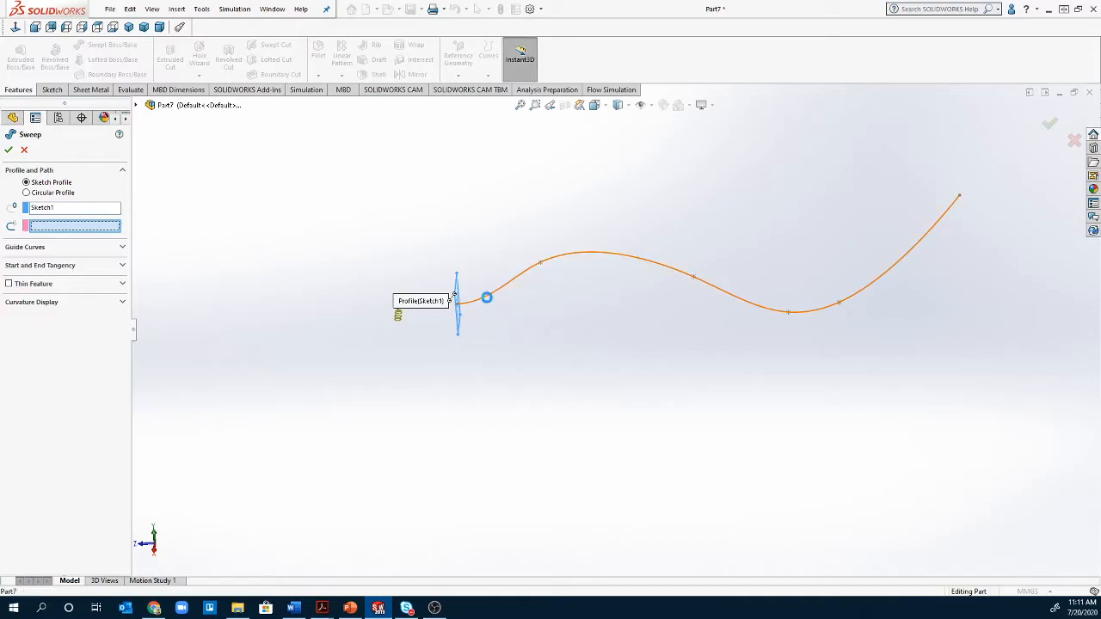
{"action": "left_click", "coordinate": [485, 297]}
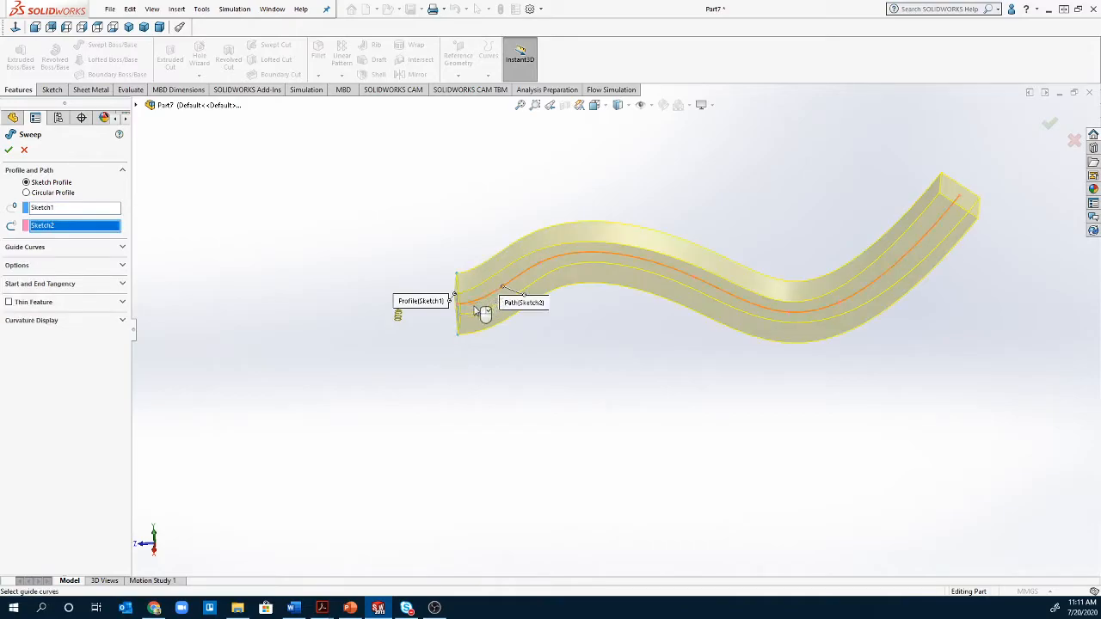
- Check mesh preview, zebra stripes and curvature combs on the sweep, then accept it as Sweep2
{"action": "left_click", "coordinate": [84, 325]}
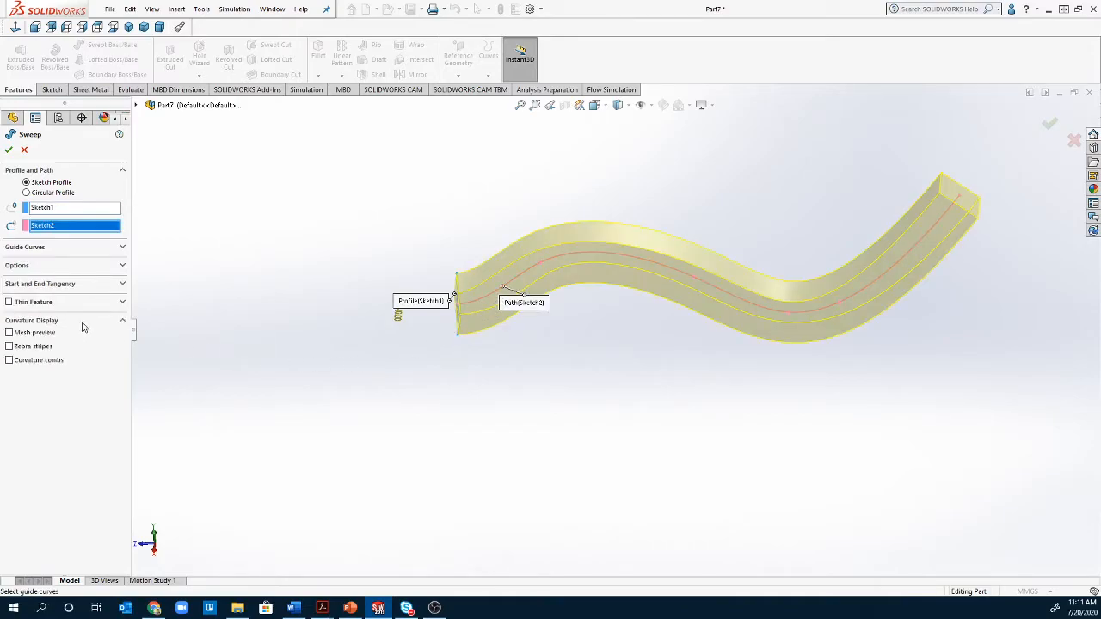
{"action": "left_click", "coordinate": [9, 332]}
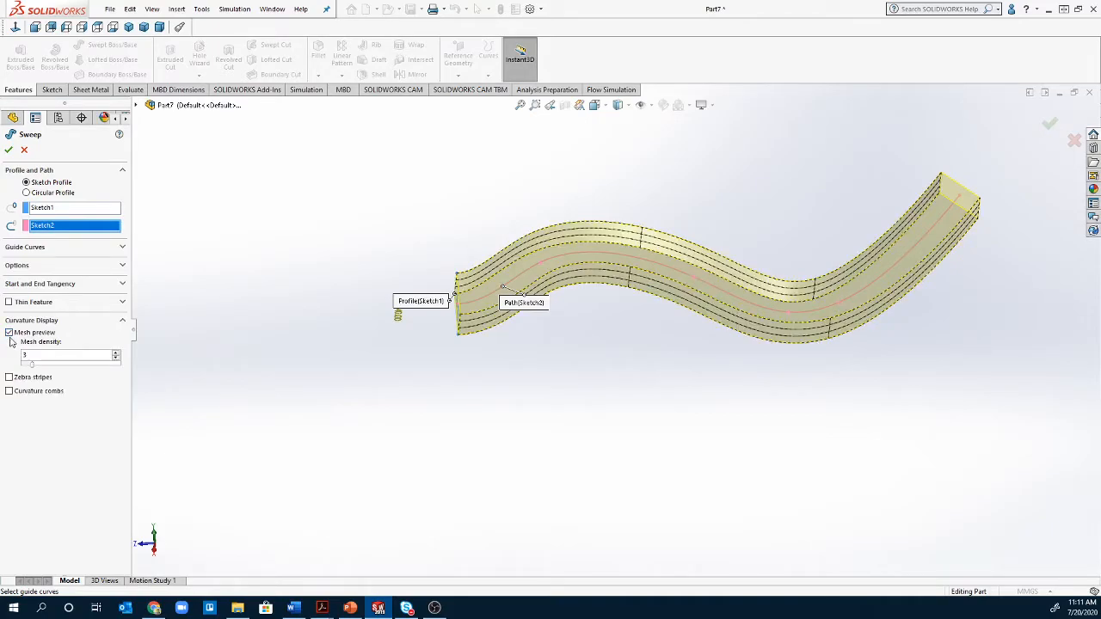
{"action": "left_click", "coordinate": [9, 332]}
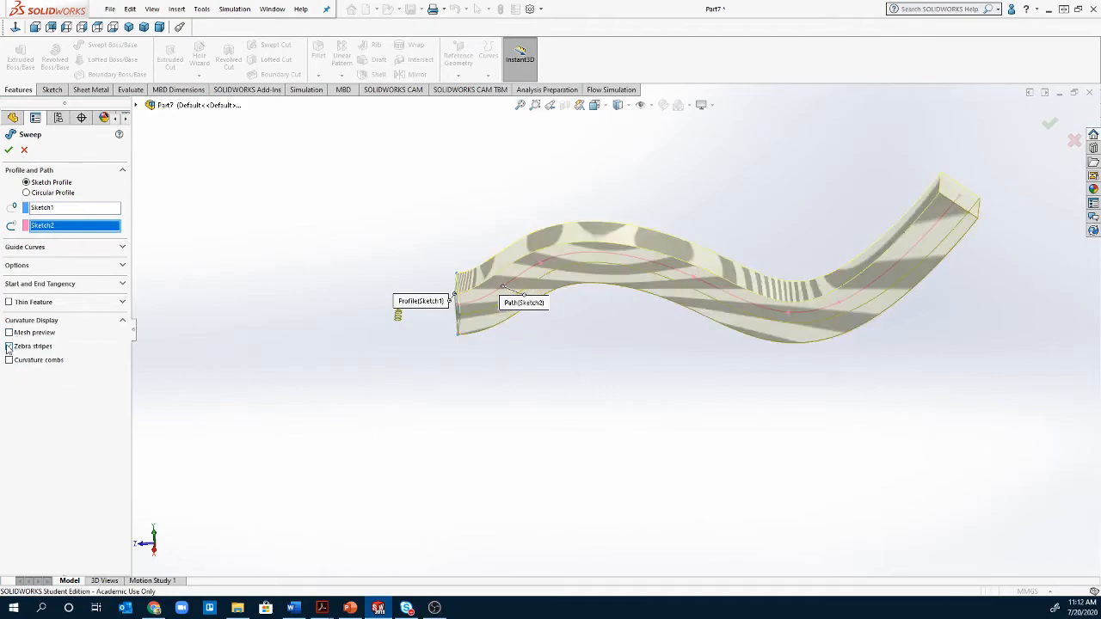
{"action": "left_click", "coordinate": [8, 346]}
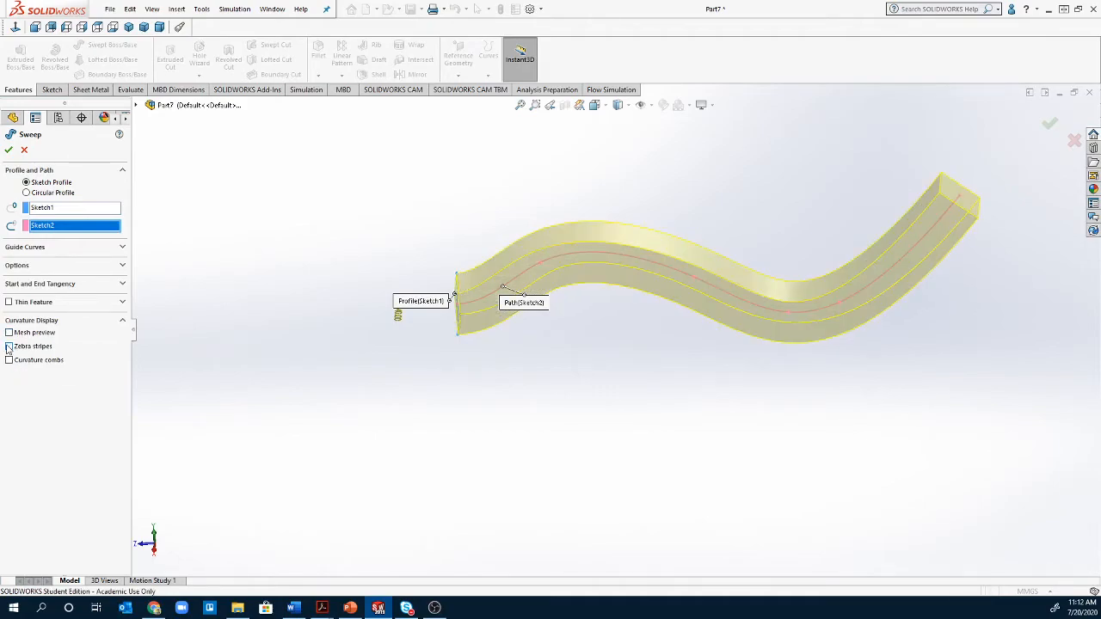
{"action": "left_click", "coordinate": [8, 360]}
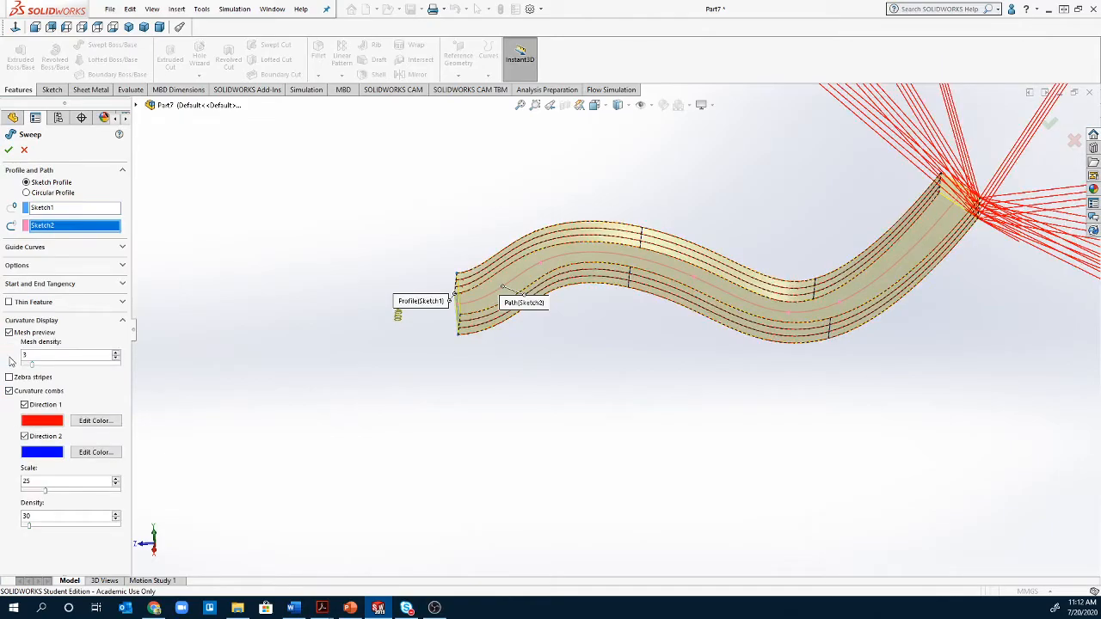
{"action": "scroll", "coordinate": [542, 401], "scroll_direction": "up", "scroll_amount": 6}
{"action": "scroll", "coordinate": [526, 399], "scroll_direction": "down", "scroll_amount": 3}
{"action": "scroll", "coordinate": [761, 291], "scroll_direction": "down", "scroll_amount": 3}
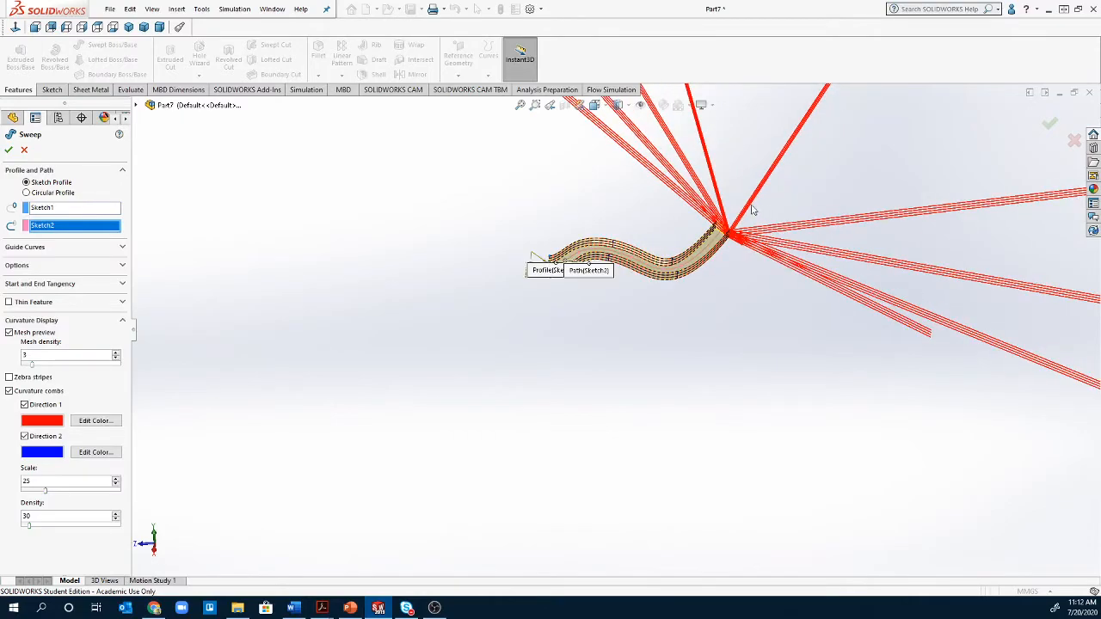
{"action": "left_click", "coordinate": [9, 392]}
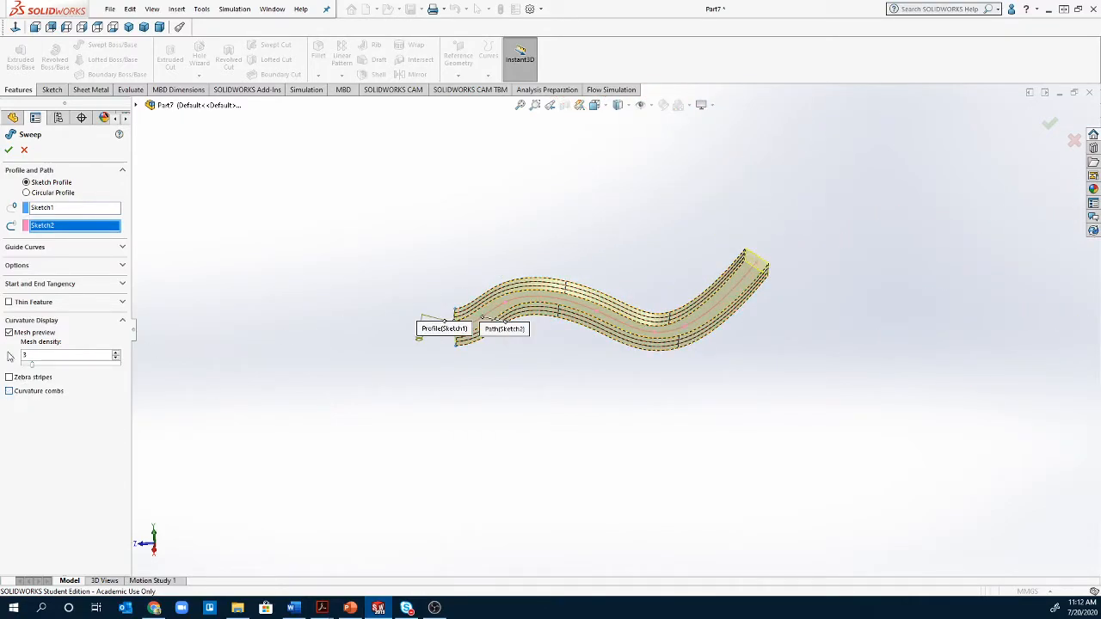
{"action": "left_click", "coordinate": [9, 151]}
- Open Sketch1 under Sweep2 for editing and view it face-on
{"action": "middle_click_drag", "start_coordinate": [410, 351], "coordinate": [793, 543]}
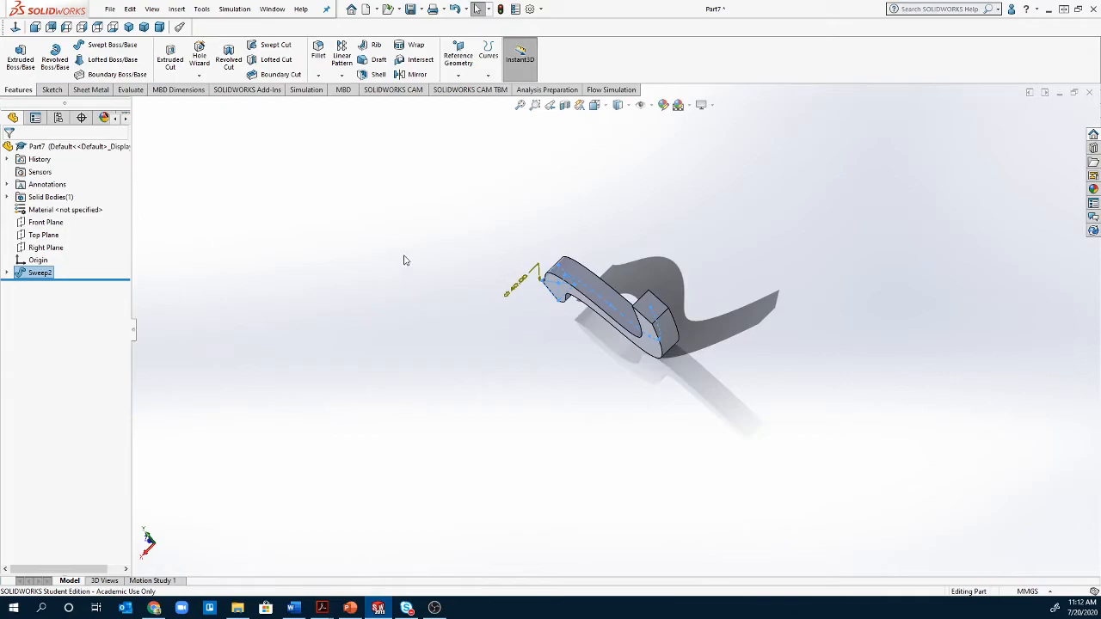
{"action": "left_click", "coordinate": [7, 272]}
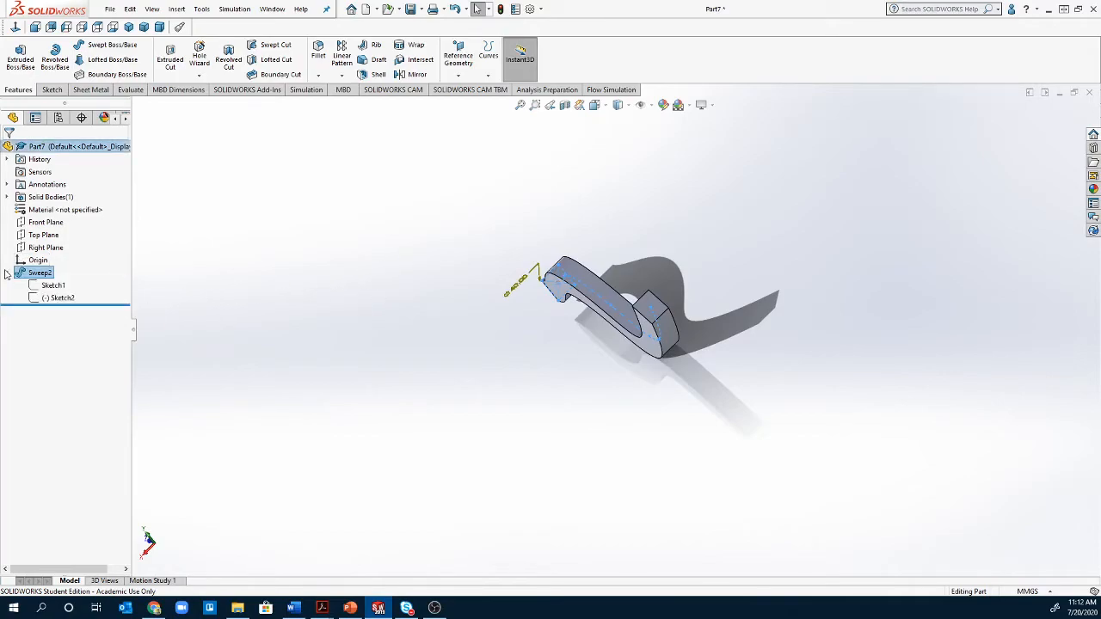
{"action": "right_click", "coordinate": [53, 284]}
{"action": "left_click", "coordinate": [55, 255]}
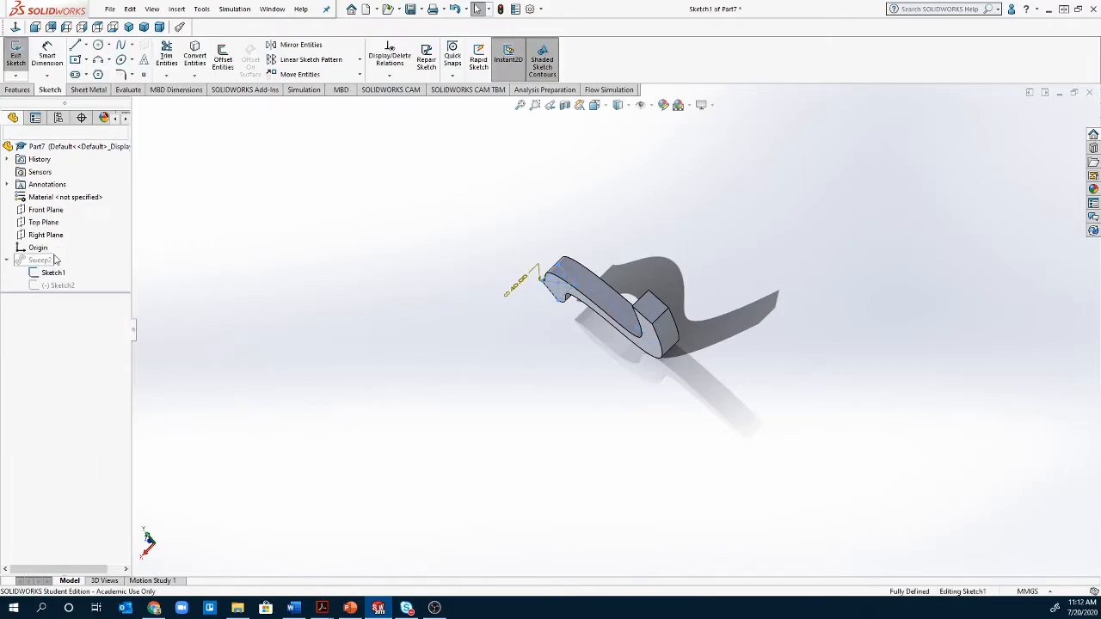
{"action": "left_click", "coordinate": [15, 28]}
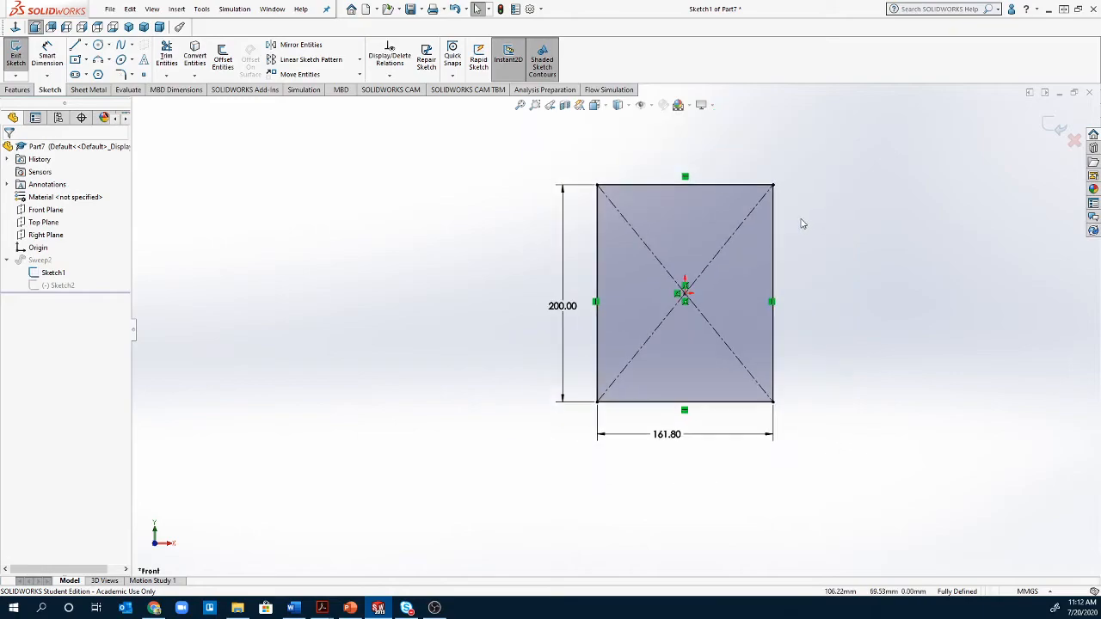
{"action": "scroll", "coordinate": [799, 224], "scroll_direction": "down", "scroll_amount": 1}
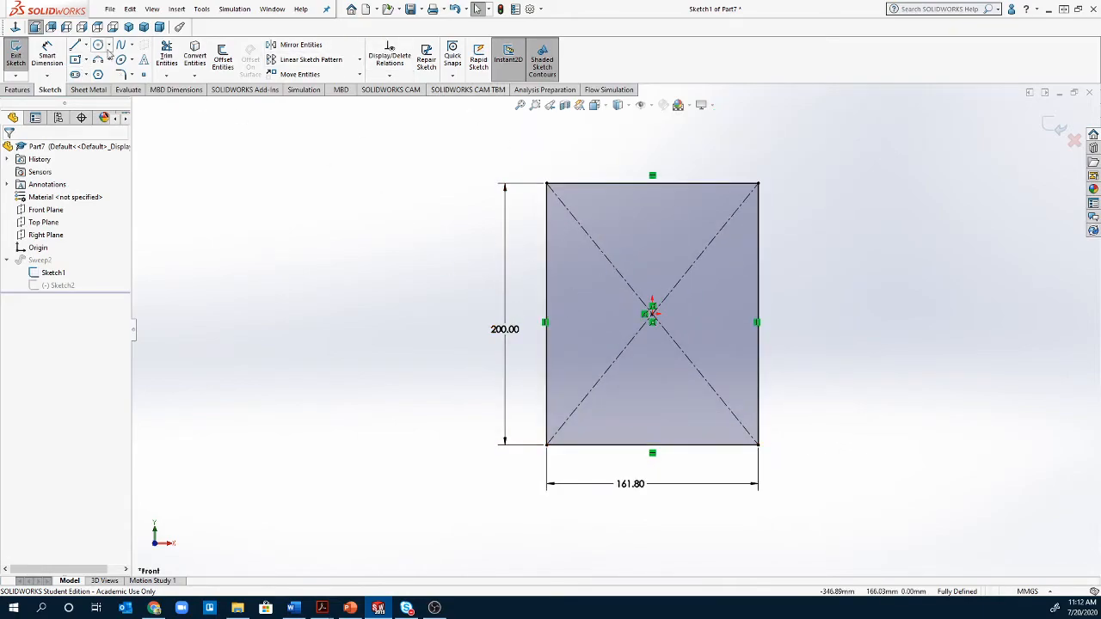
- Offset the 200 x 161.80 rectangle 10 mm inward with Reverse checked
{"action": "left_click", "coordinate": [223, 58]}
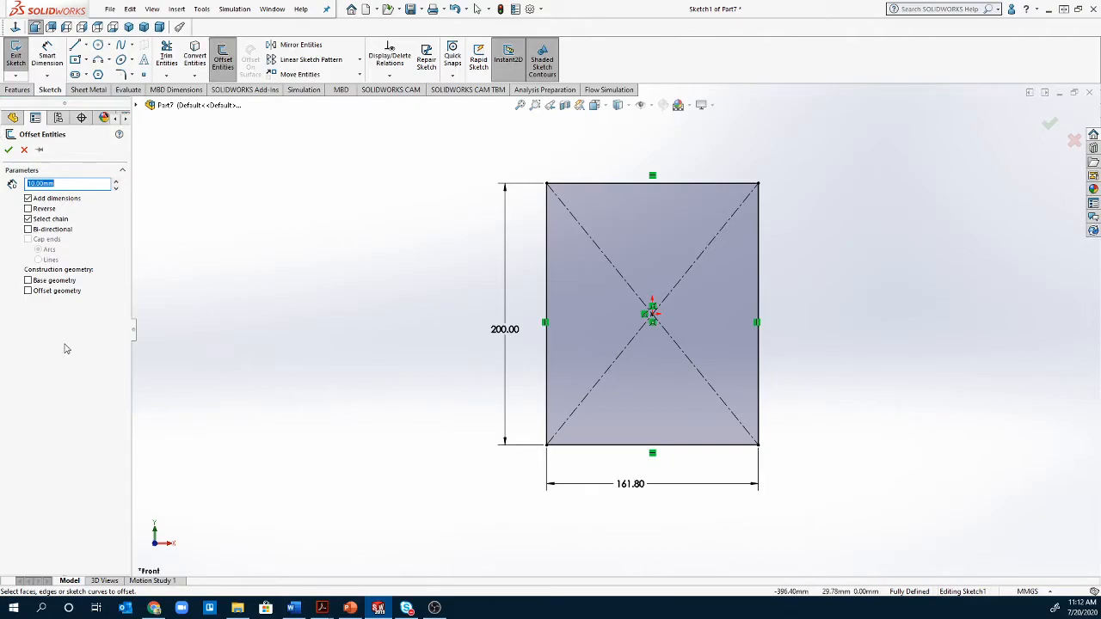
{"action": "type", "text": "30"}
{"action": "key", "text": "Return"}
{"action": "left_click", "coordinate": [43, 209]}
{"action": "left_click", "coordinate": [629, 189]}
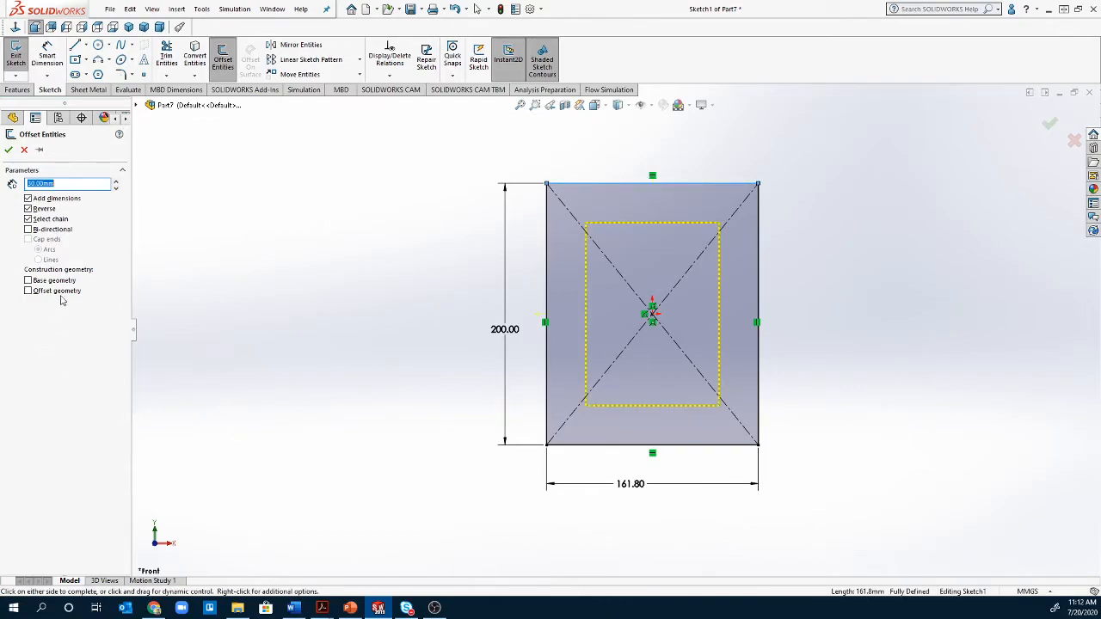
{"action": "type", "text": "10"}
{"action": "key", "text": "Return"}
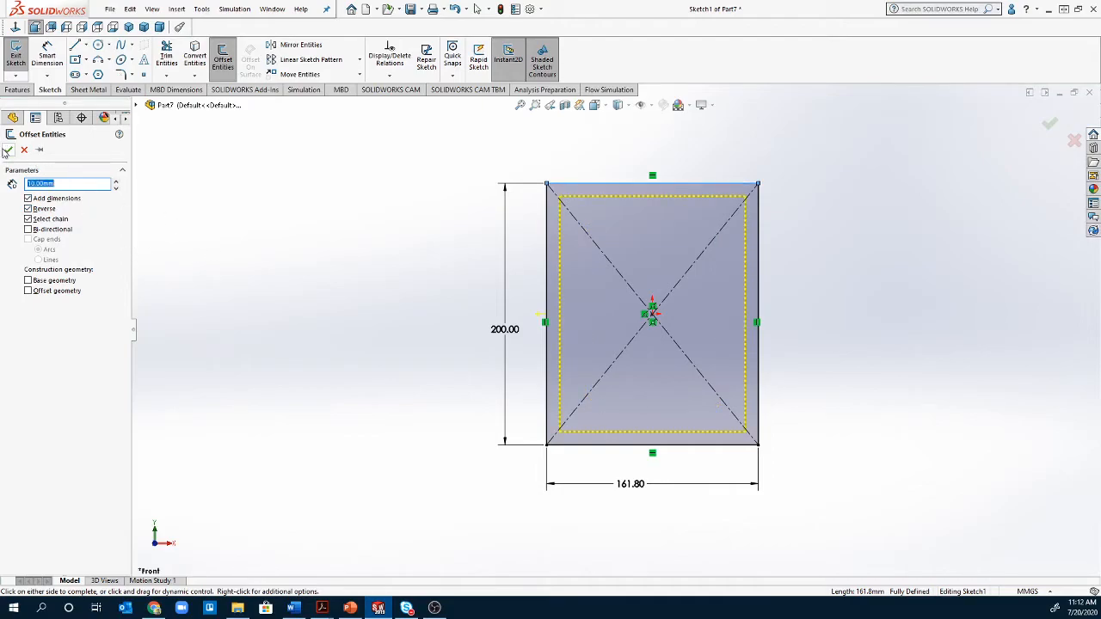
{"action": "left_click", "coordinate": [7, 149]}
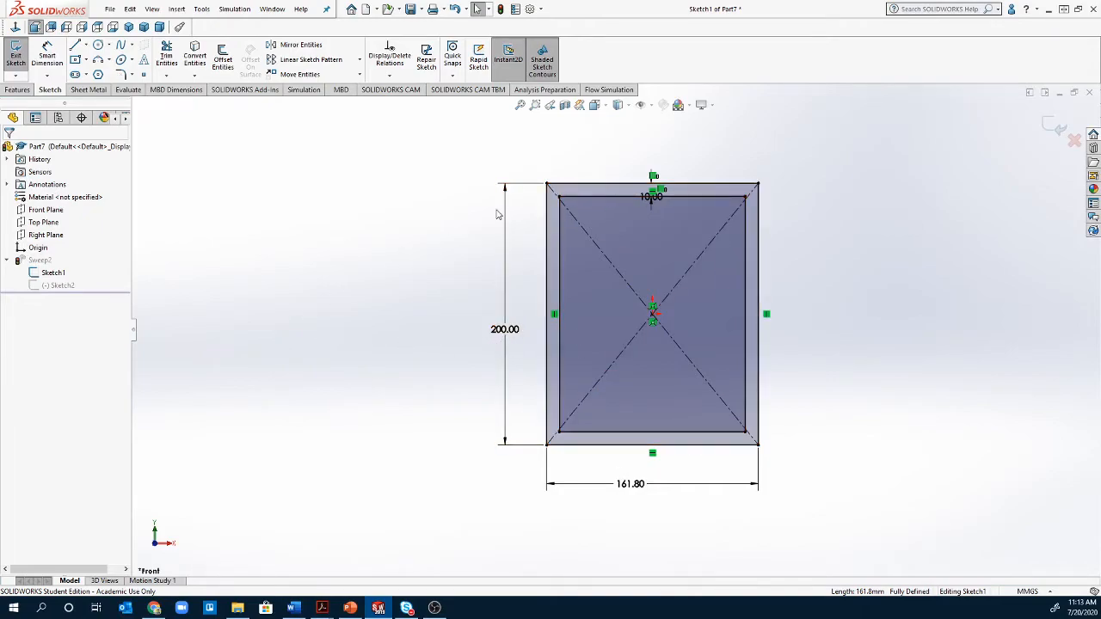
- Exit the sketch and orbit around the hollow tube with 10 mm walls to inspect it
{"action": "left_click", "coordinate": [16, 53]}
{"action": "mouse_move", "coordinate": [501, 369]}
{"action": "middle_mouse_down"}
{"action": "mouse_move", "coordinate": [558, 359]}
{"action": "mouse_move", "coordinate": [549, 282]}
{"action": "mouse_move", "coordinate": [474, 249]}
{"action": "mouse_move", "coordinate": [495, 279]}
{"action": "mouse_move", "coordinate": [476, 319]}
{"action": "mouse_move", "coordinate": [495, 299]}
{"action": "middle_mouse_up"}
{"action": "scroll", "coordinate": [560, 350], "scroll_direction": "up", "scroll_amount": 2}
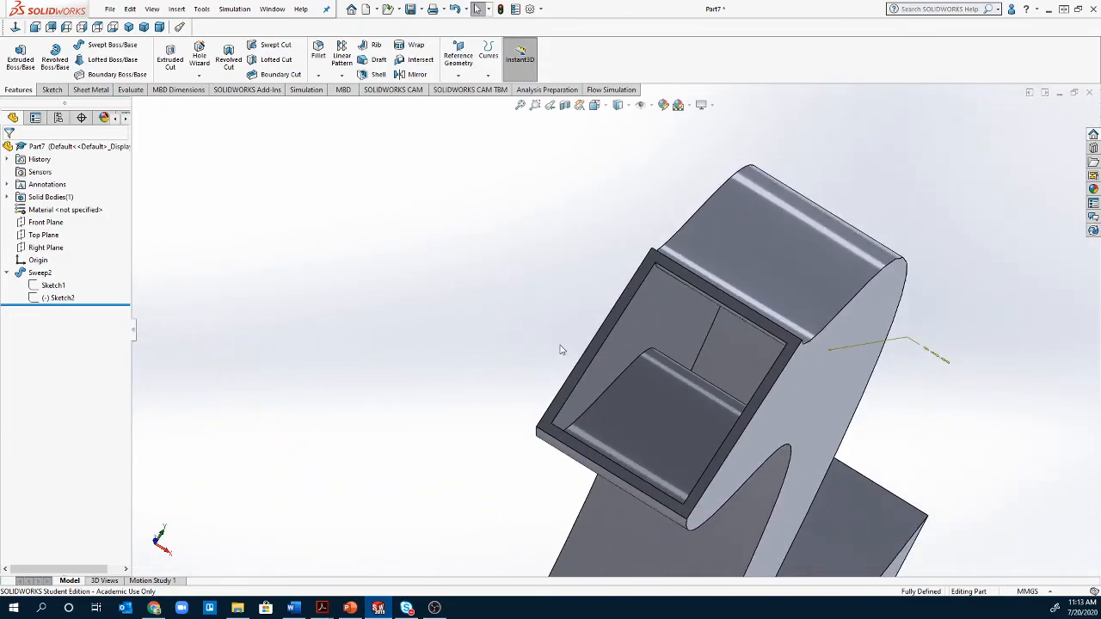
{"action": "scroll", "coordinate": [543, 349], "scroll_direction": "down", "scroll_amount": 2}
{"action": "middle_click_drag", "start_coordinate": [550, 346], "coordinate": [761, 320]}
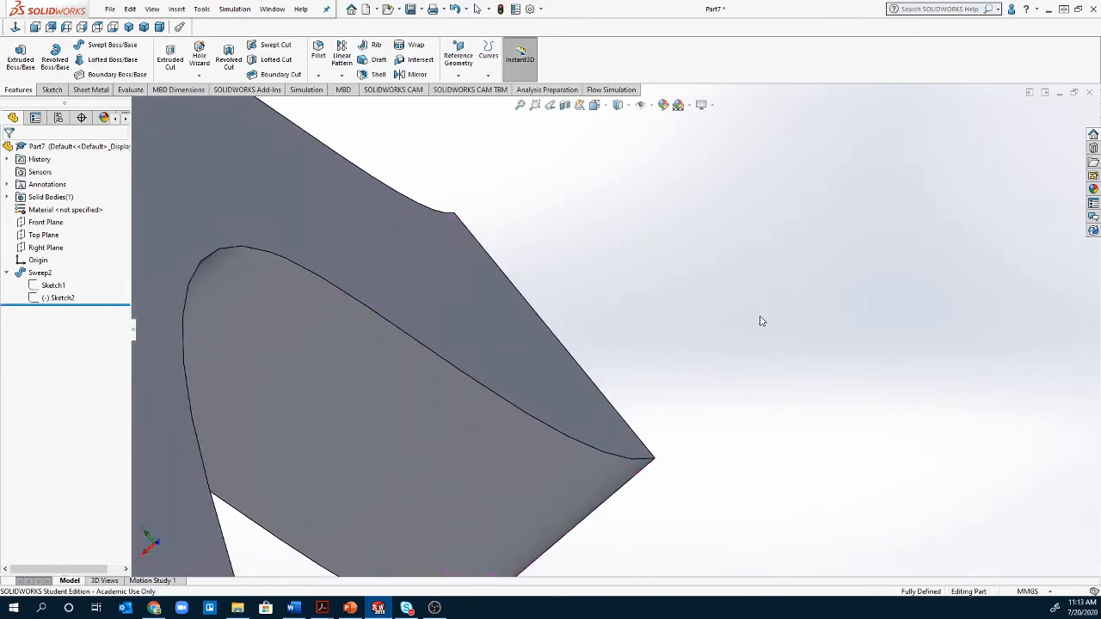
{"action": "scroll", "coordinate": [761, 320], "scroll_direction": "up", "scroll_amount": 4}
{"action": "scroll", "coordinate": [761, 320], "scroll_direction": "up", "scroll_amount": 5}
{"action": "middle_click_drag", "start_coordinate": [269, 245], "coordinate": [319, 331]}
{"action": "scroll", "coordinate": [320, 332], "scroll_direction": "down", "scroll_amount": 1}
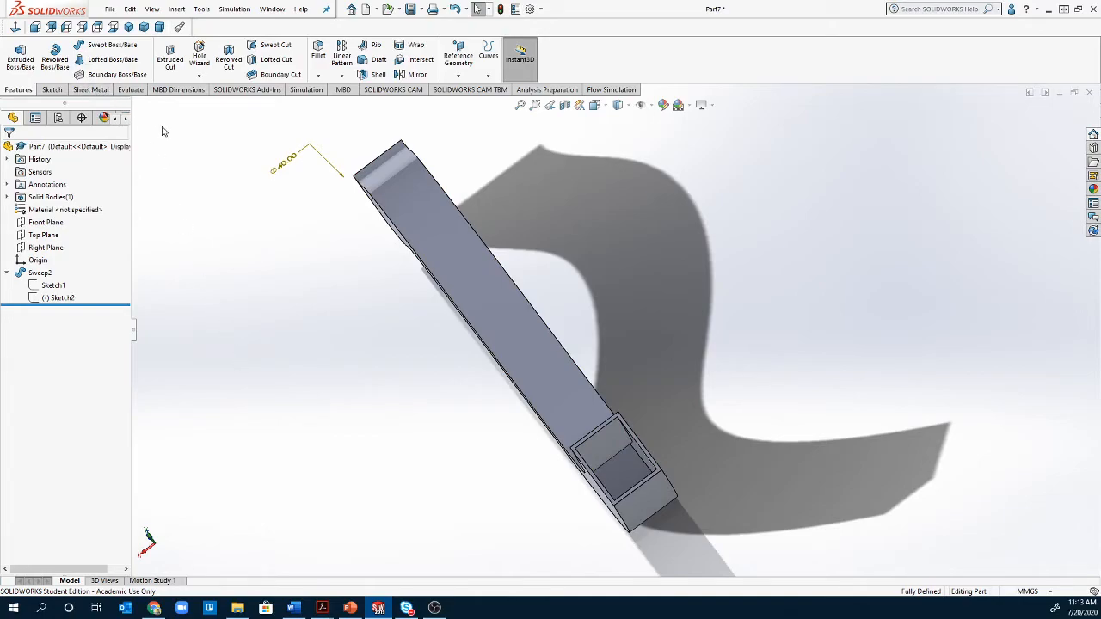
{"action": "right_click", "coordinate": [39, 292]}
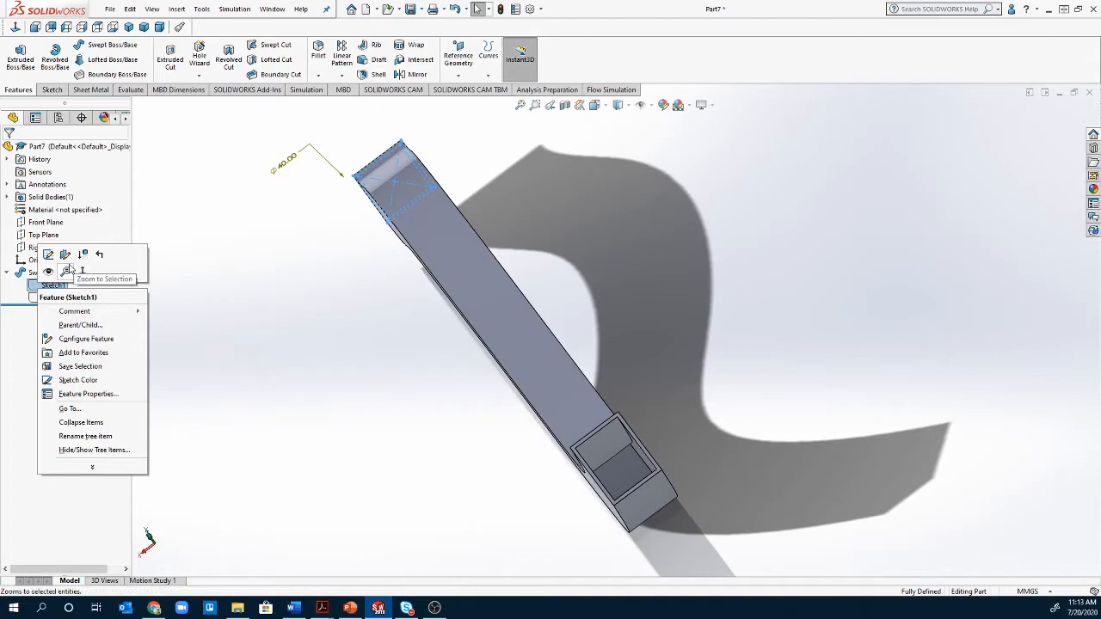
- Reopen Sketch1 and delete the inner offset lines and their dimension, leaving a solid bar
{"action": "left_click", "coordinate": [47, 256]}
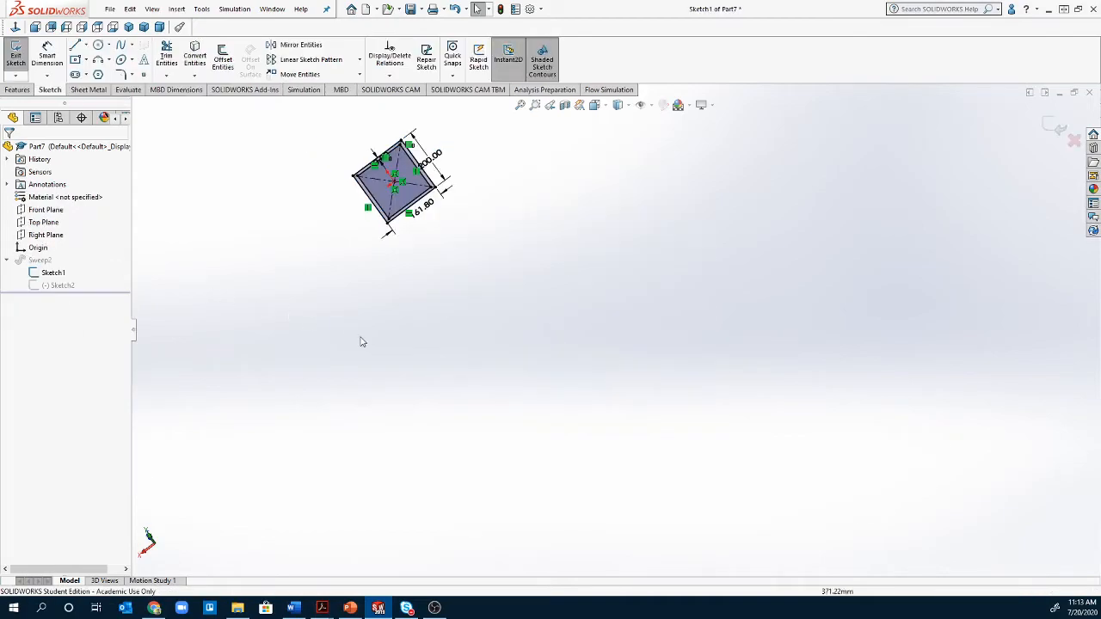
{"action": "scroll", "coordinate": [419, 203], "scroll_direction": "down", "scroll_amount": 5}
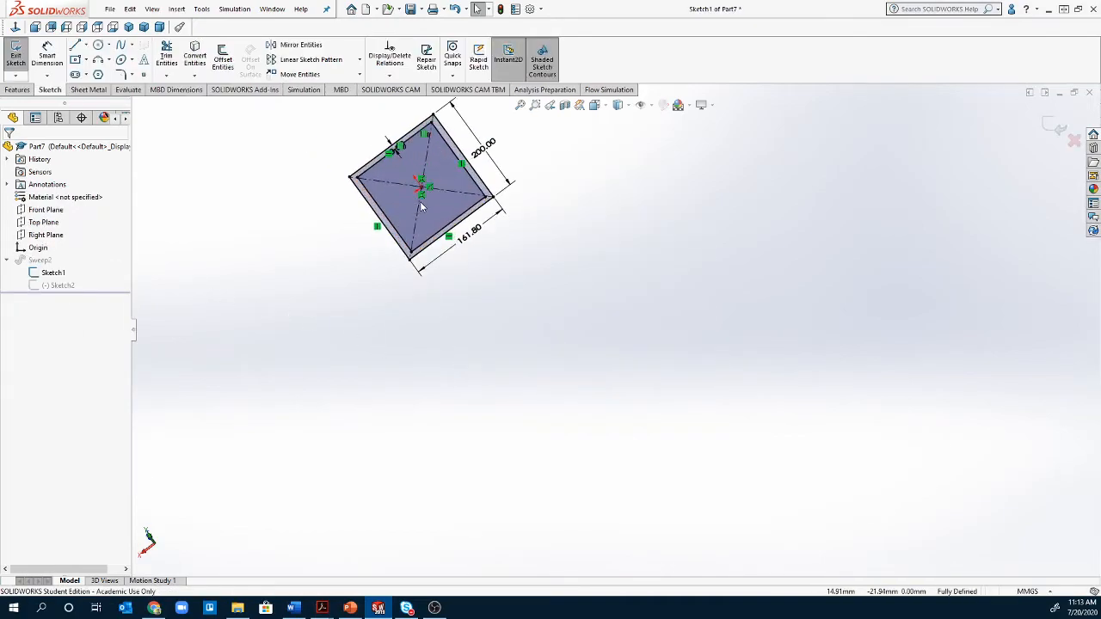
{"action": "left_click", "coordinate": [368, 161]}
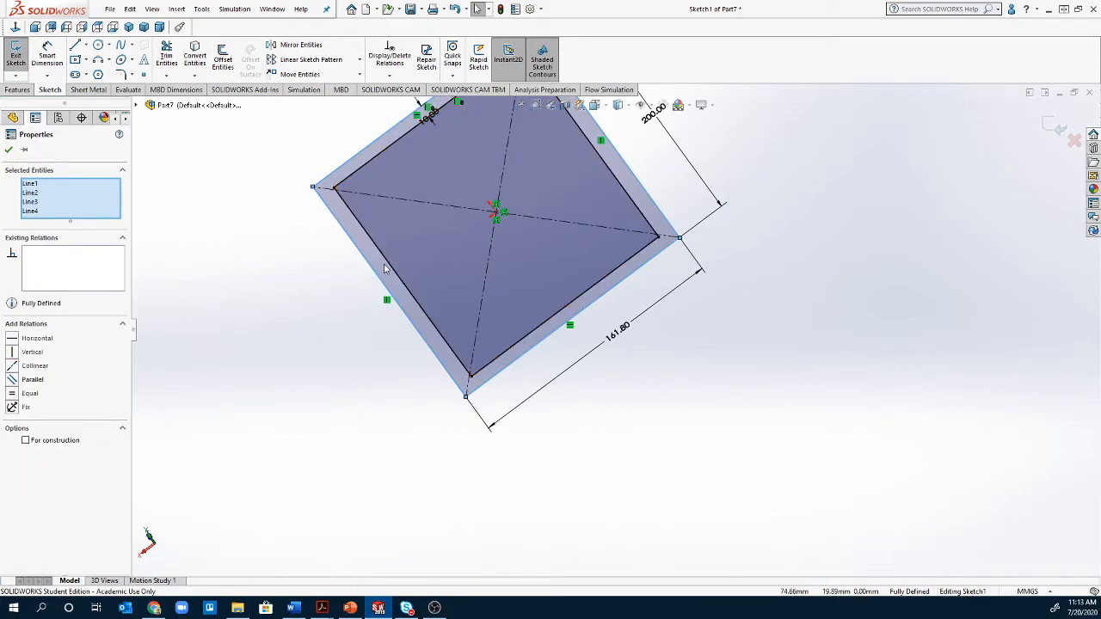
{"action": "left_click", "coordinate": [399, 280]}
{"action": "key", "text": "Delete"}
{"action": "left_click", "coordinate": [368, 167]}
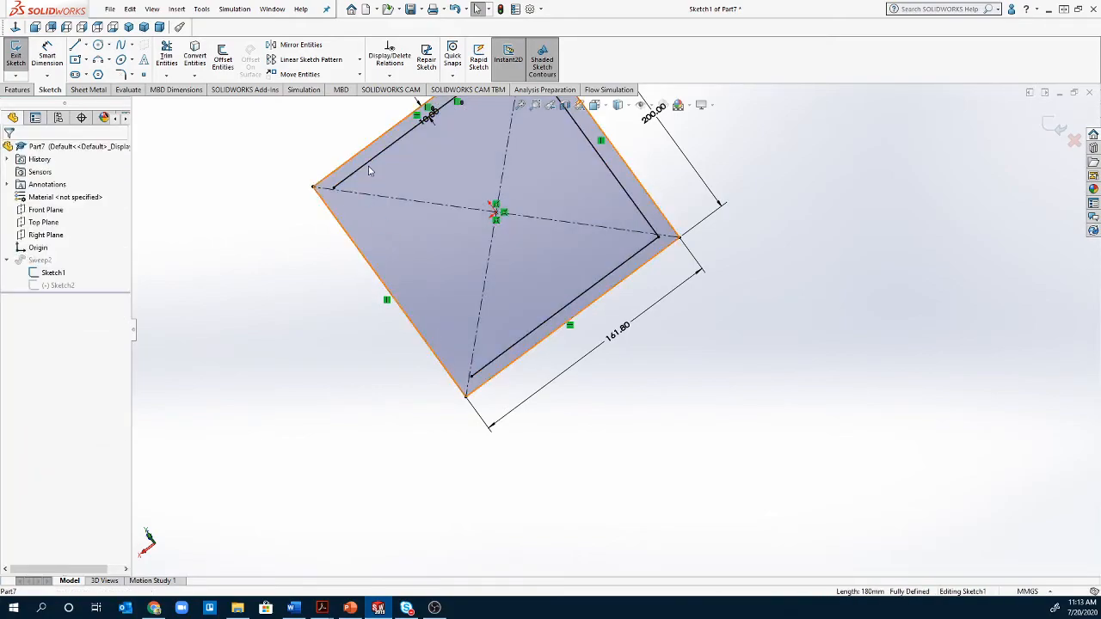
{"action": "left_click", "coordinate": [471, 151]}
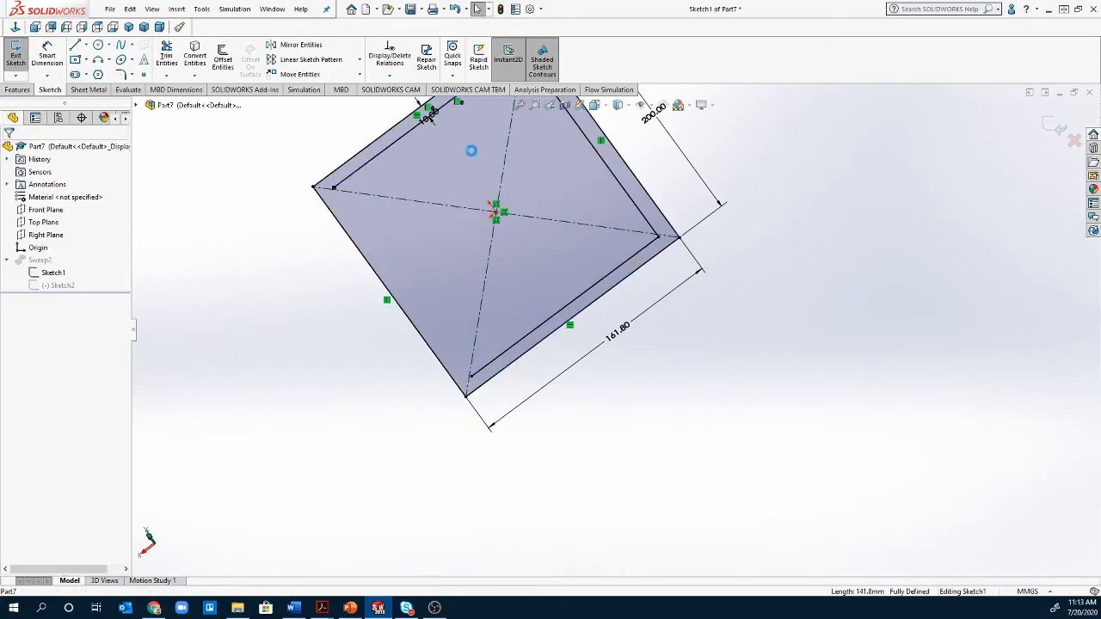
{"action": "left_click", "coordinate": [602, 159]}
{"action": "key", "text": "Delete"}
{"action": "left_click", "coordinate": [604, 278]}
{"action": "key", "text": "Delete"}
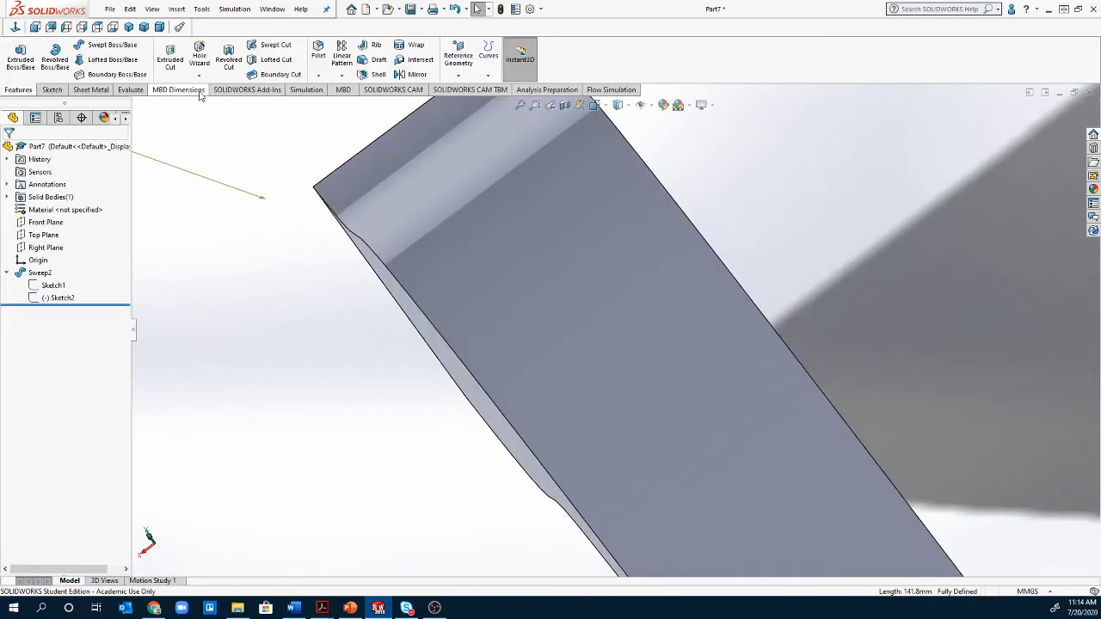
{"action": "scroll", "coordinate": [555, 288], "scroll_direction": "up", "scroll_amount": 6}
{"action": "middle_click_drag", "start_coordinate": [583, 370], "coordinate": [633, 278]}
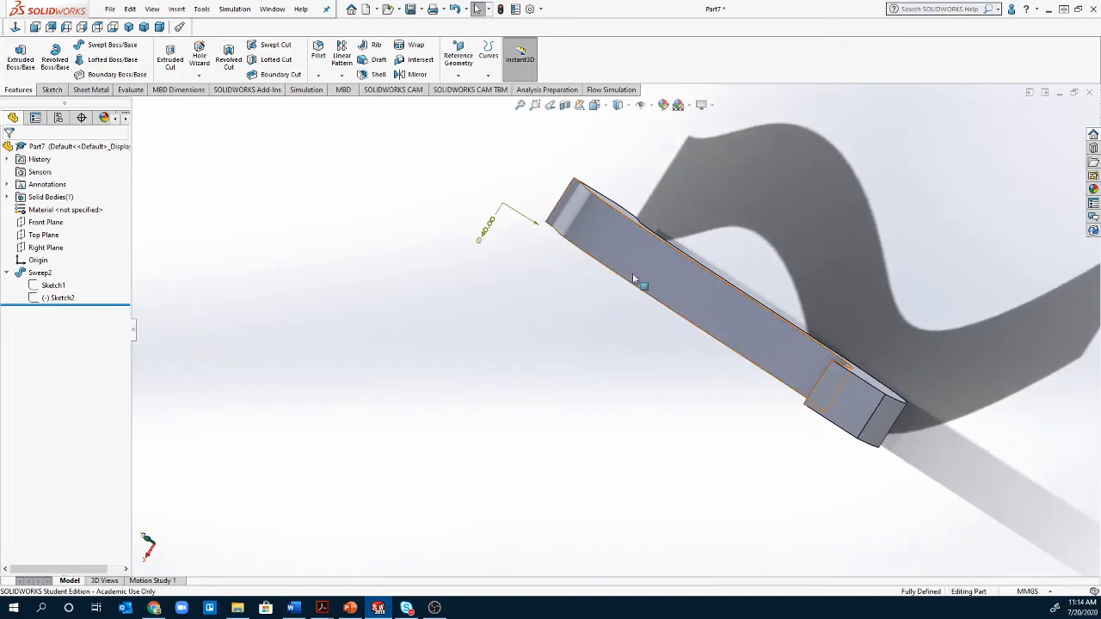
- Shell the bar 10 mm with one end face removed, switching to Shell outward after the inward attempt fails
{"action": "left_click", "coordinate": [369, 76]}
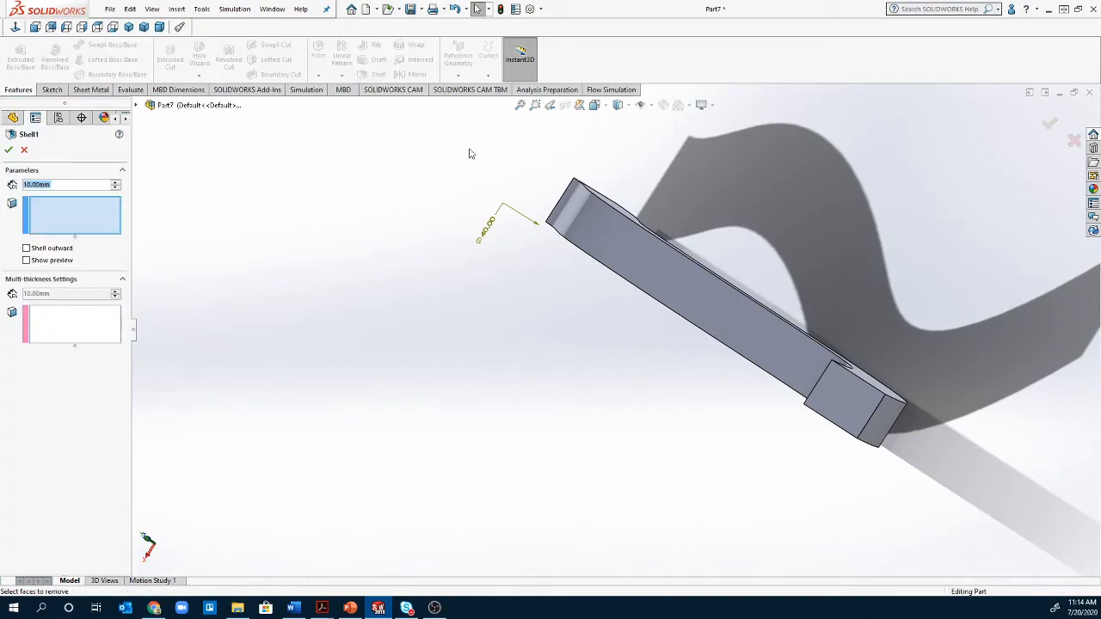
{"action": "left_click", "coordinate": [848, 408]}
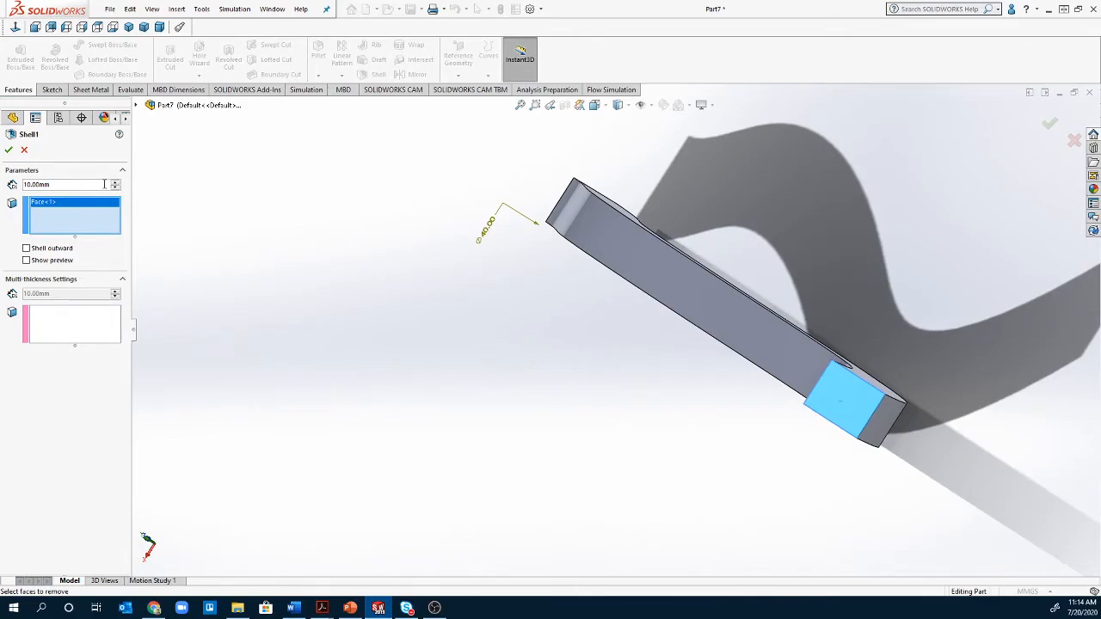
{"action": "left_click", "coordinate": [7, 151]}
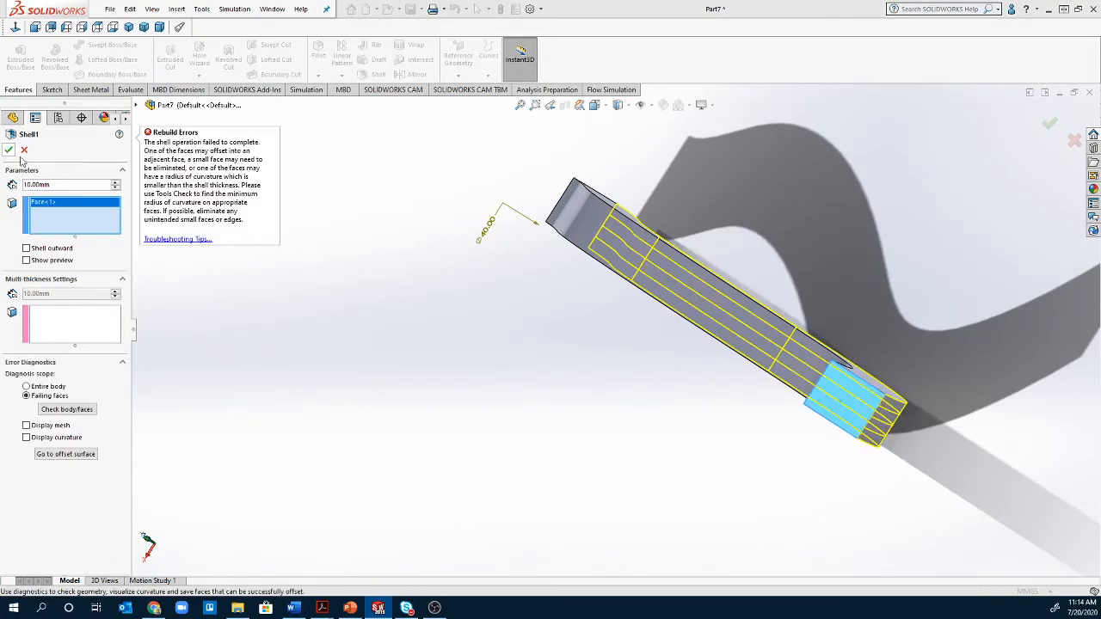
{"action": "middle_click_drag", "start_coordinate": [685, 365], "coordinate": [593, 411]}
{"action": "middle_click_drag", "start_coordinate": [394, 440], "coordinate": [578, 401]}
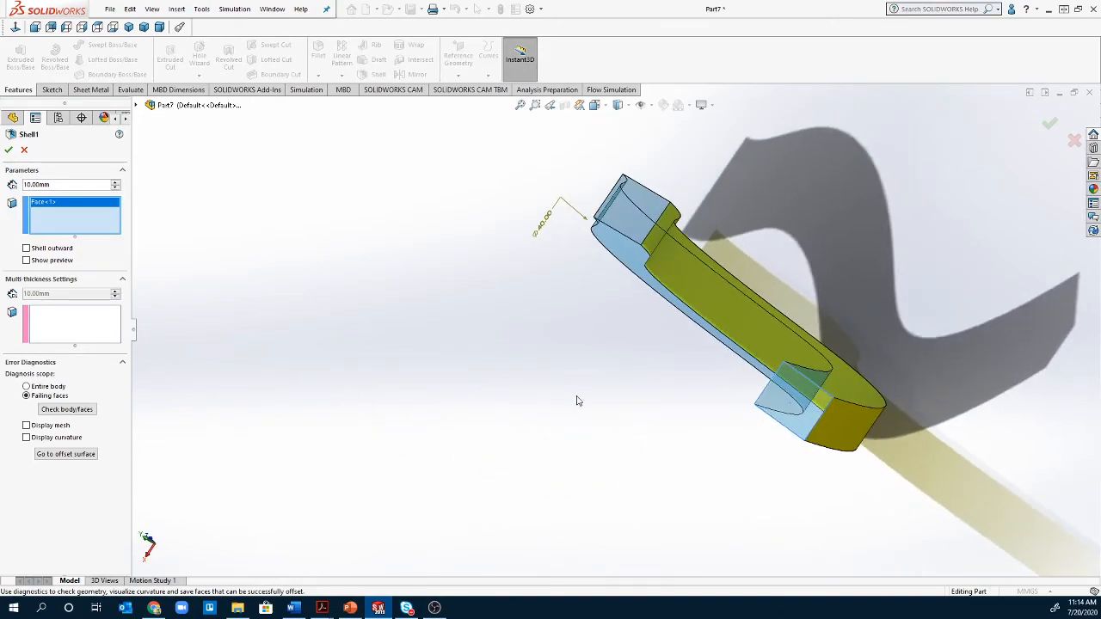
{"action": "left_click", "coordinate": [10, 152]}
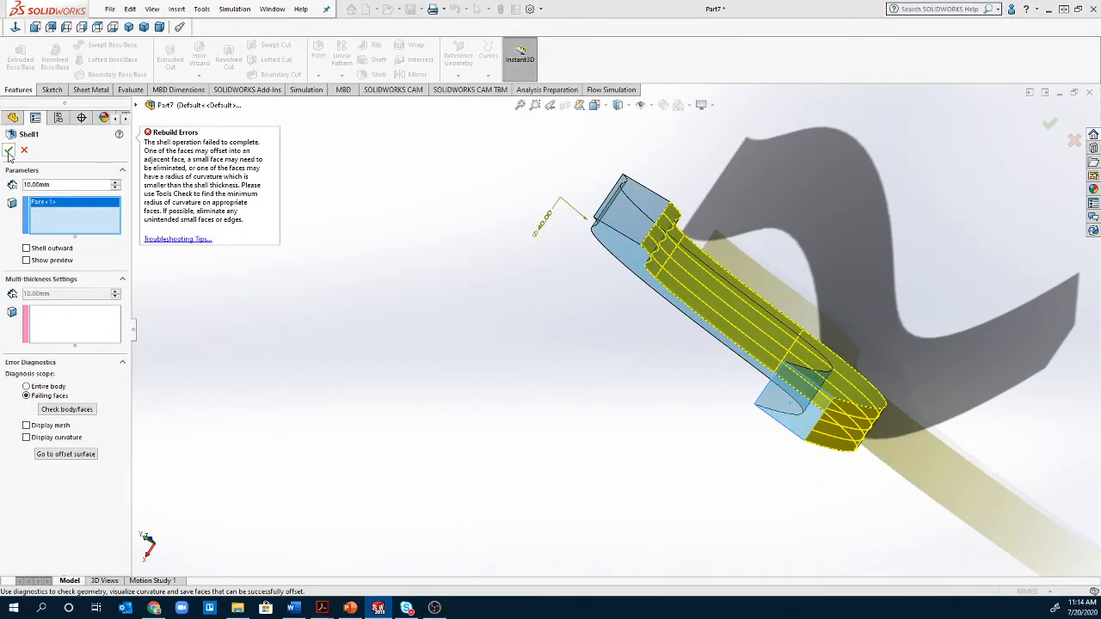
{"action": "middle_click_drag", "start_coordinate": [465, 375], "coordinate": [283, 396]}
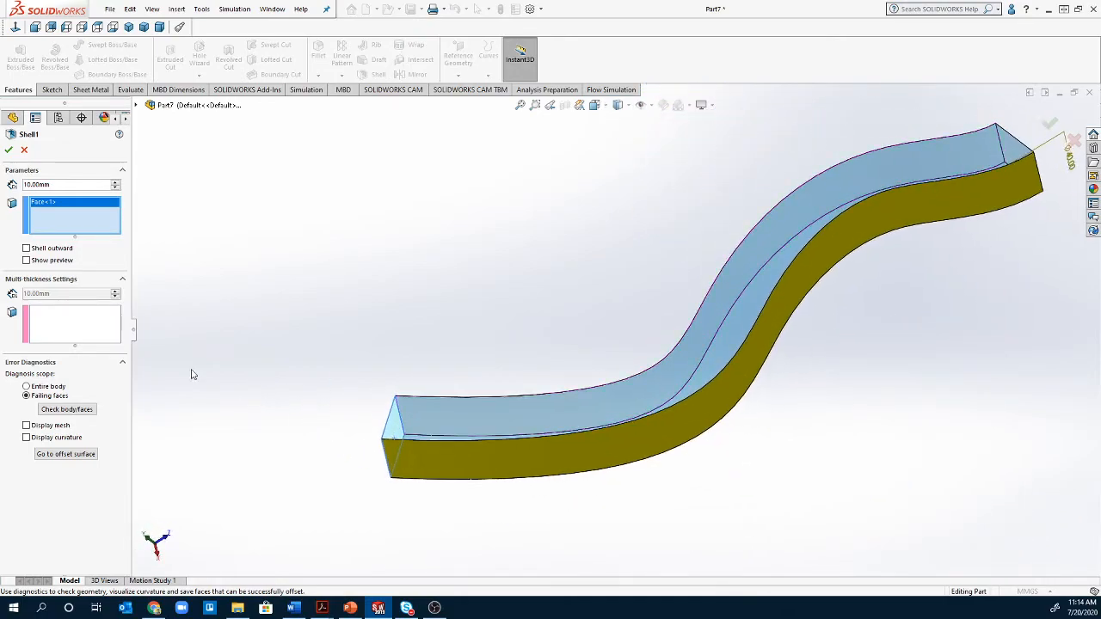
{"action": "left_click", "coordinate": [26, 248]}
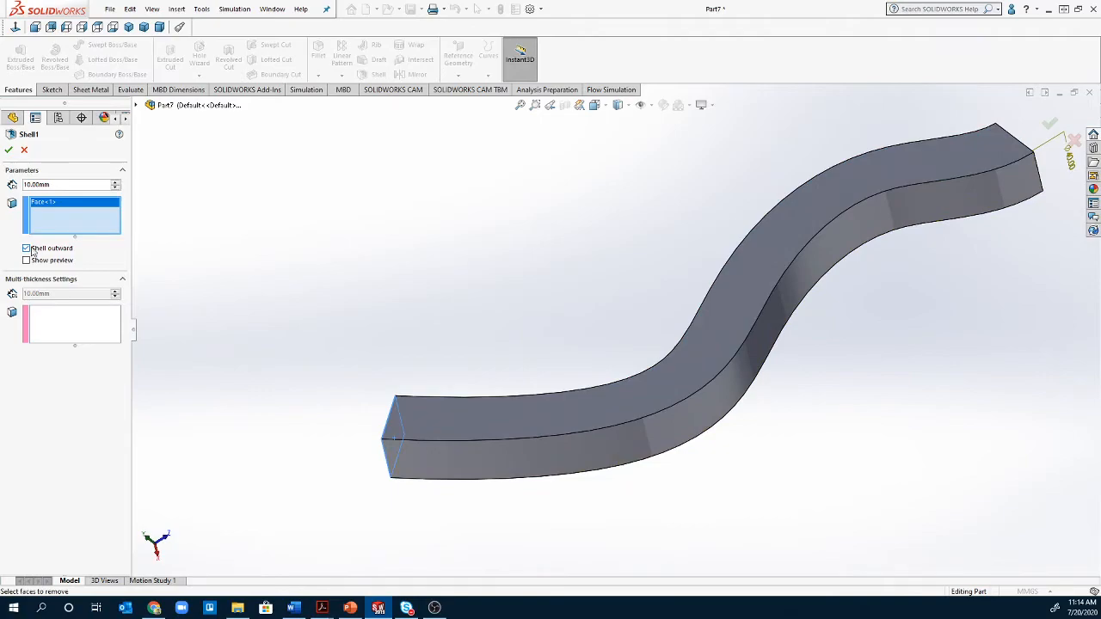
{"action": "left_click", "coordinate": [7, 150]}
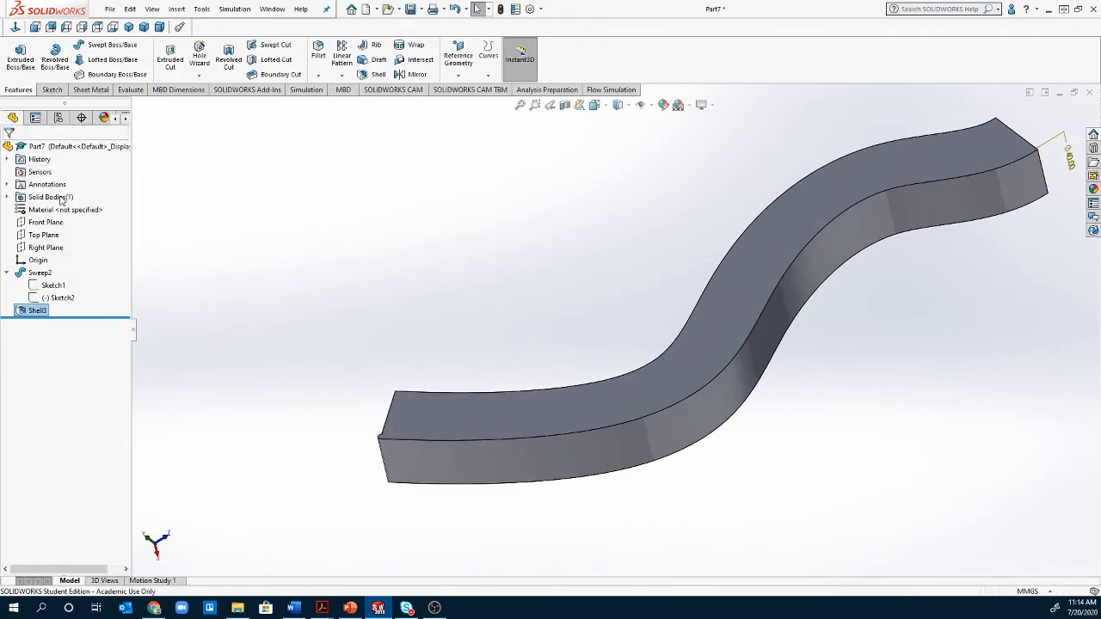
{"action": "middle_click_drag", "start_coordinate": [284, 352], "coordinate": [823, 514]}
{"action": "scroll", "coordinate": [946, 467], "scroll_direction": "down", "scroll_amount": 4}
{"action": "scroll", "coordinate": [702, 417], "scroll_direction": "down", "scroll_amount": 1}
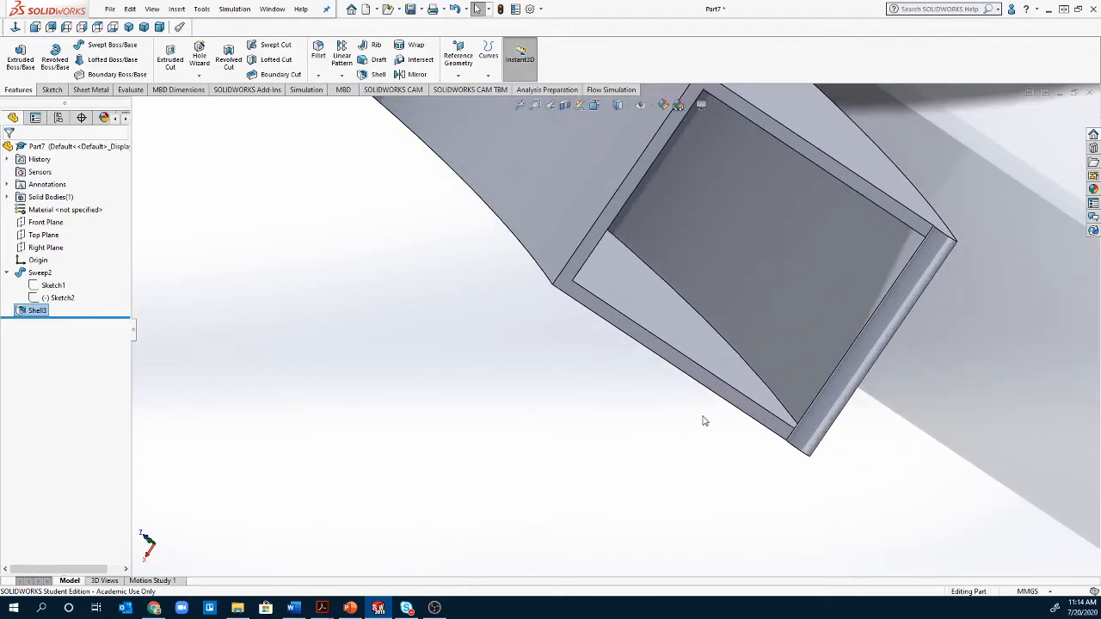
{"action": "scroll", "coordinate": [713, 404], "scroll_direction": "down", "scroll_amount": 1}
{"action": "scroll", "coordinate": [755, 402], "scroll_direction": "up", "scroll_amount": 2}
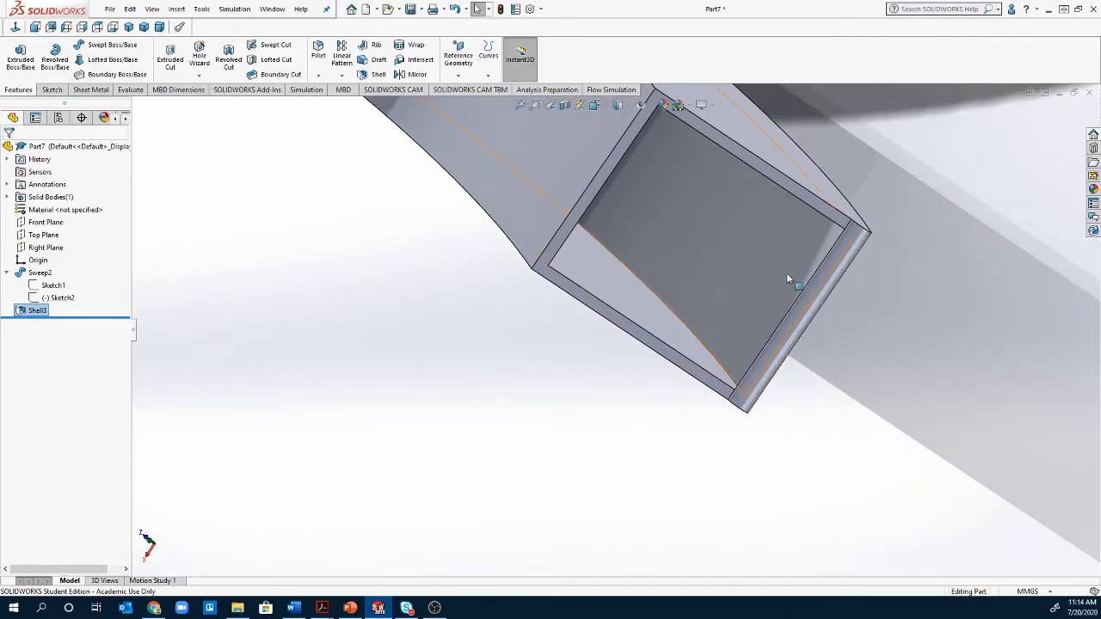
{"action": "middle_click_drag", "start_coordinate": [804, 296], "coordinate": [750, 231]}
{"action": "scroll", "coordinate": [345, 293], "scroll_direction": "up", "scroll_amount": 5}
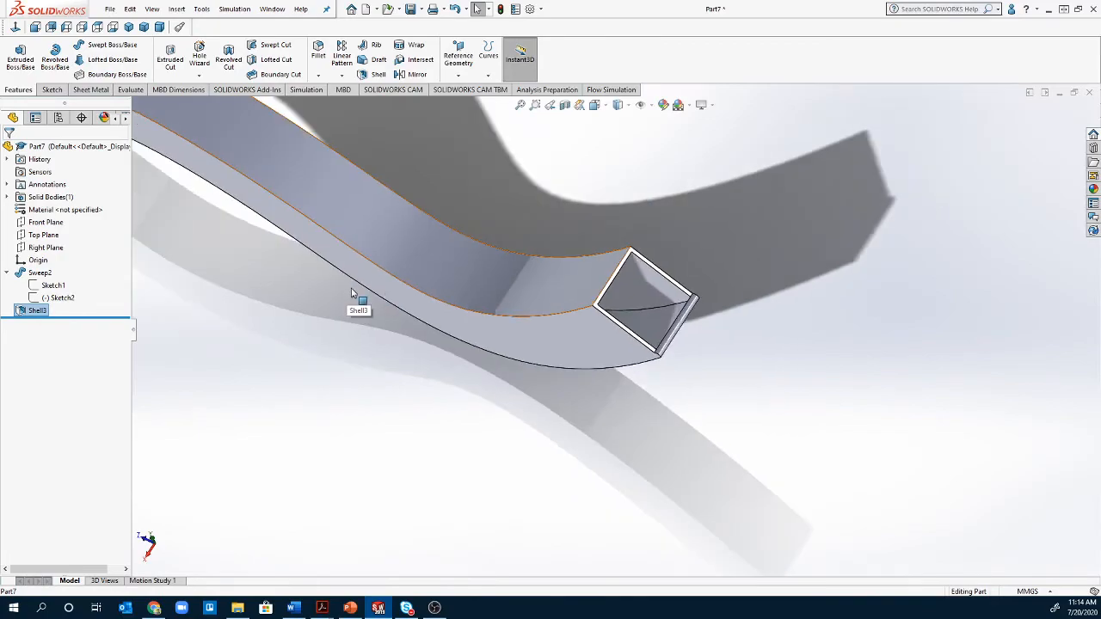
{"action": "scroll", "coordinate": [347, 295], "scroll_direction": "up", "scroll_amount": 1}
{"action": "scroll", "coordinate": [347, 295], "scroll_direction": "down", "scroll_amount": 1}
{"action": "scroll", "coordinate": [555, 274], "scroll_direction": "up", "scroll_amount": 6}
{"action": "scroll", "coordinate": [444, 221], "scroll_direction": "down", "scroll_amount": 4}
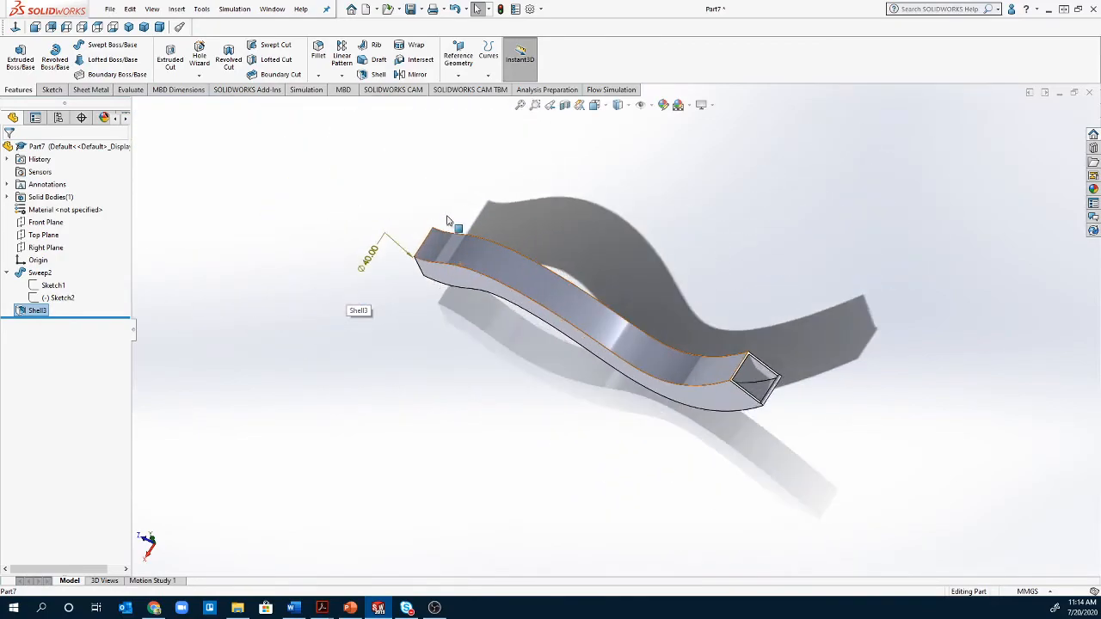
{"action": "middle_click_drag", "start_coordinate": [450, 255], "coordinate": [516, 327]}
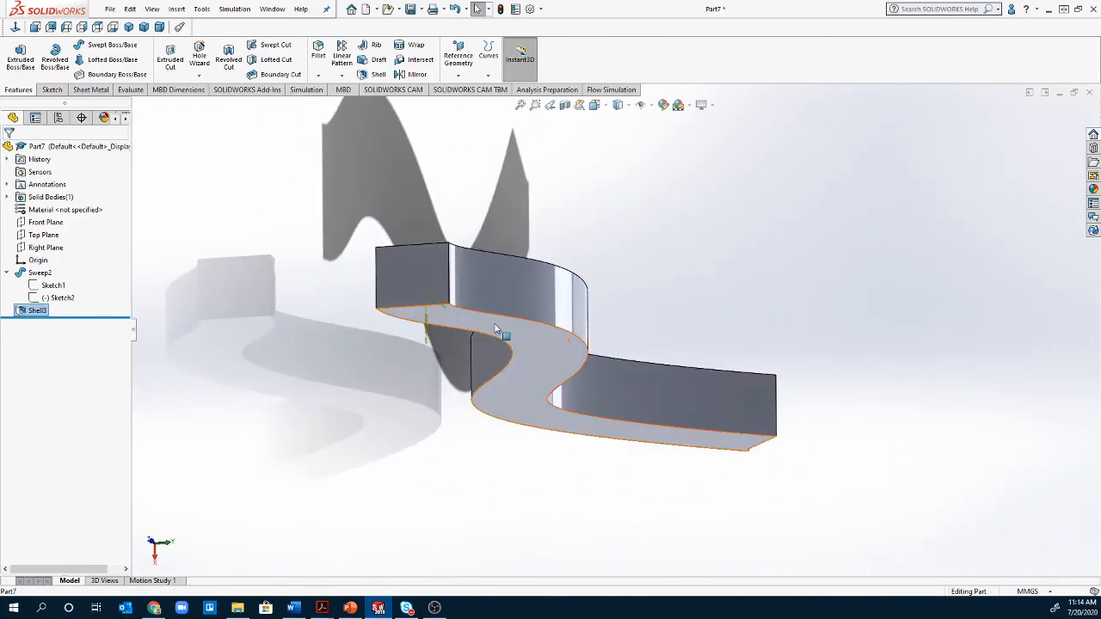